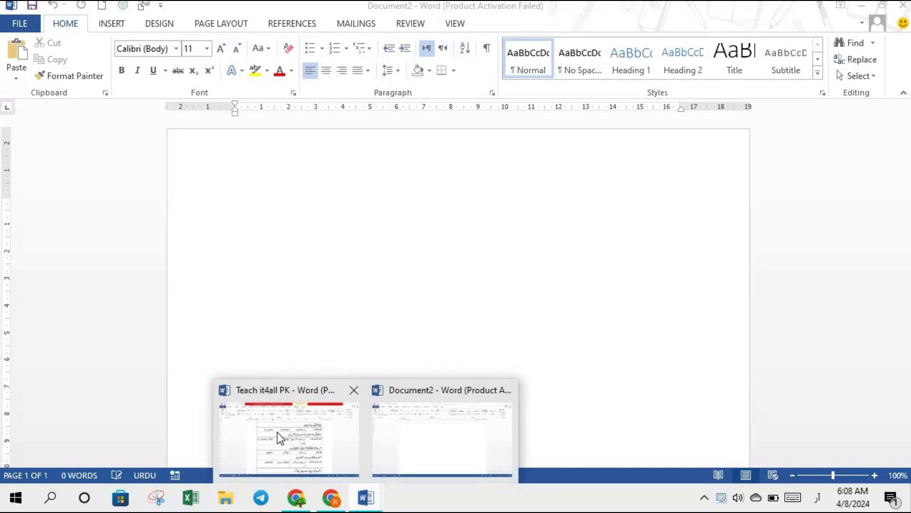
left_click(277, 436)
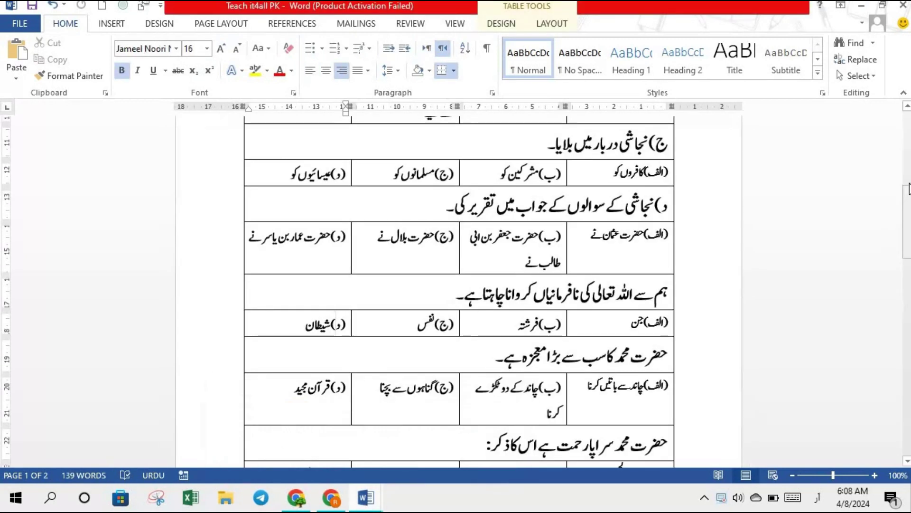
mouse_move(907, 188)
left_mouse_down()
mouse_move(907, 143)
mouse_move(909, 195)
left_mouse_up()
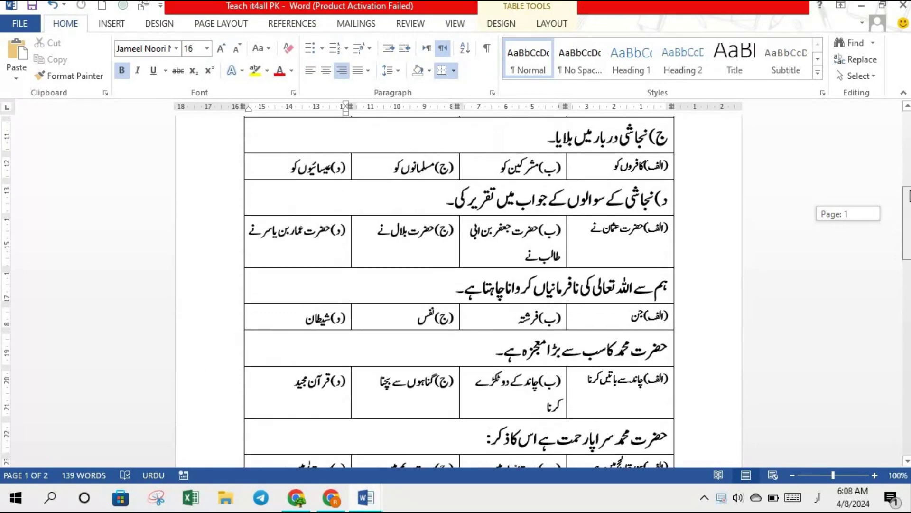
scroll(858, 209, "up", 5)
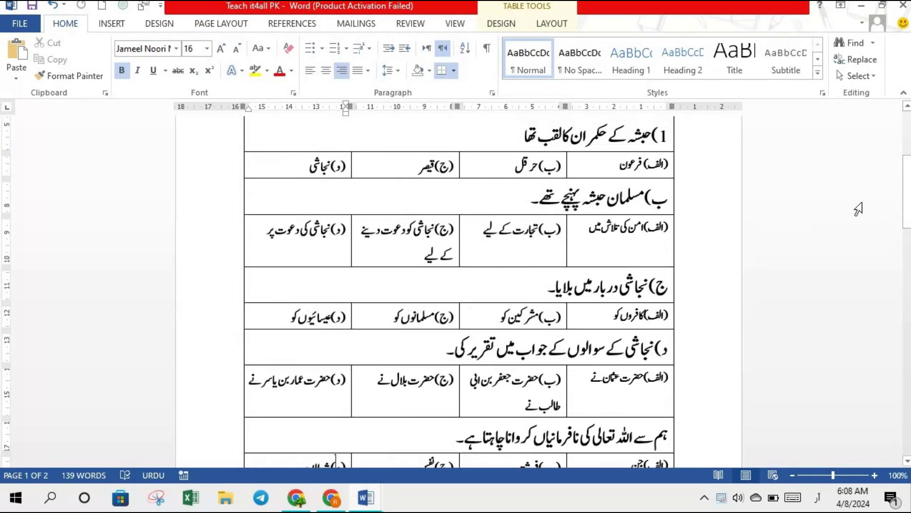
left_click_drag(908, 166, 908, 140)
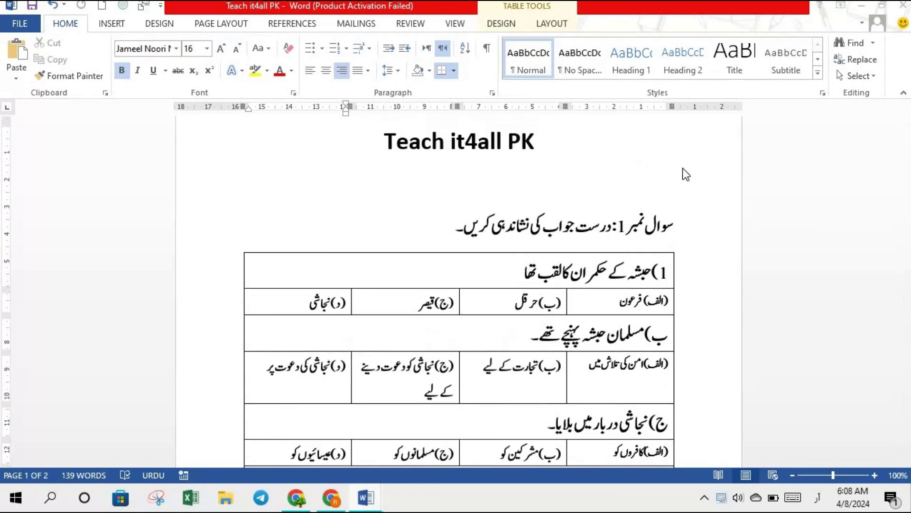
mouse_move(366, 497)
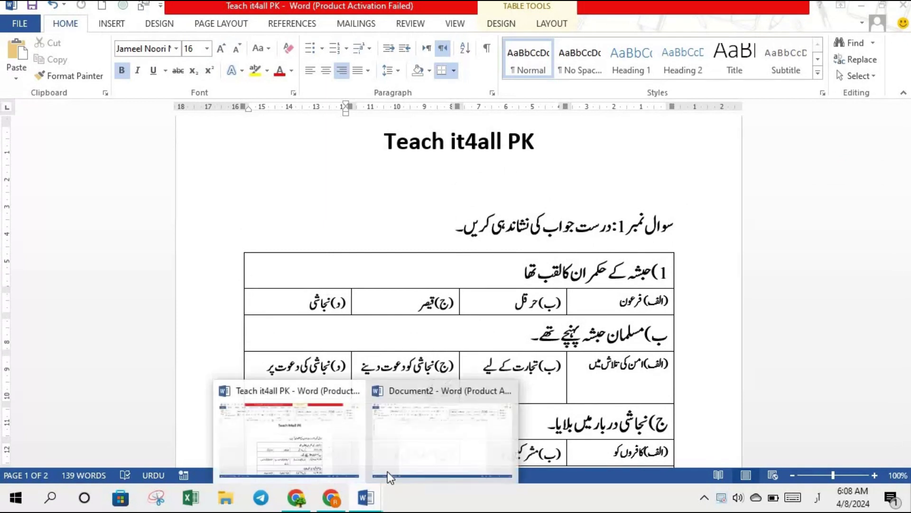
left_click(406, 457)
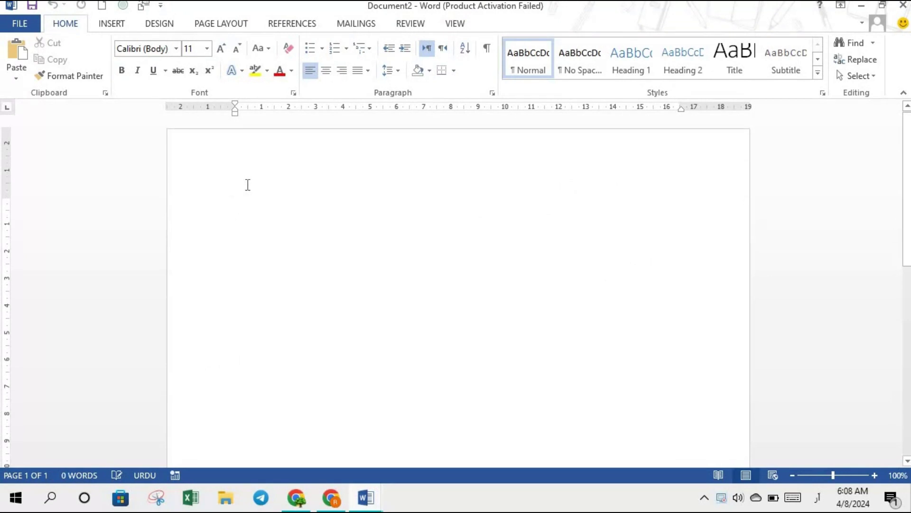
Step: Give the page portrait orientation, A4 paper size and Normal margins
left_click(214, 19)
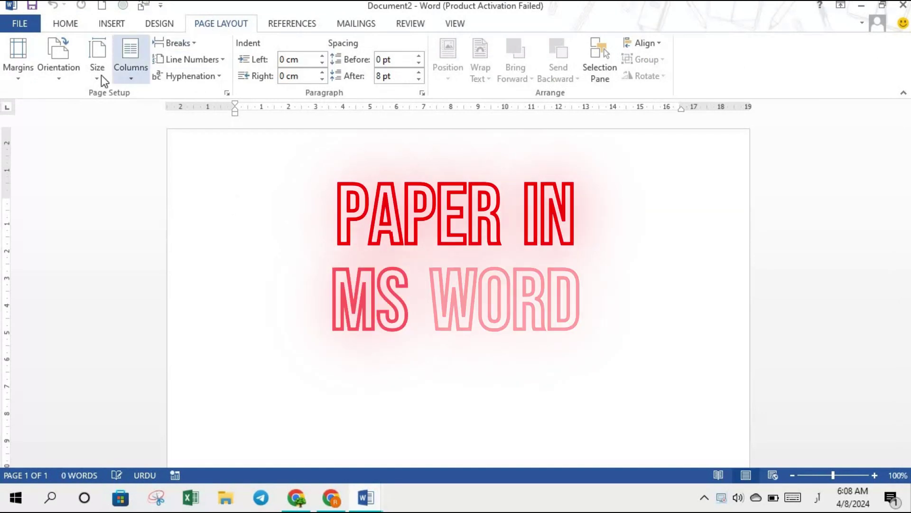
left_click(68, 78)
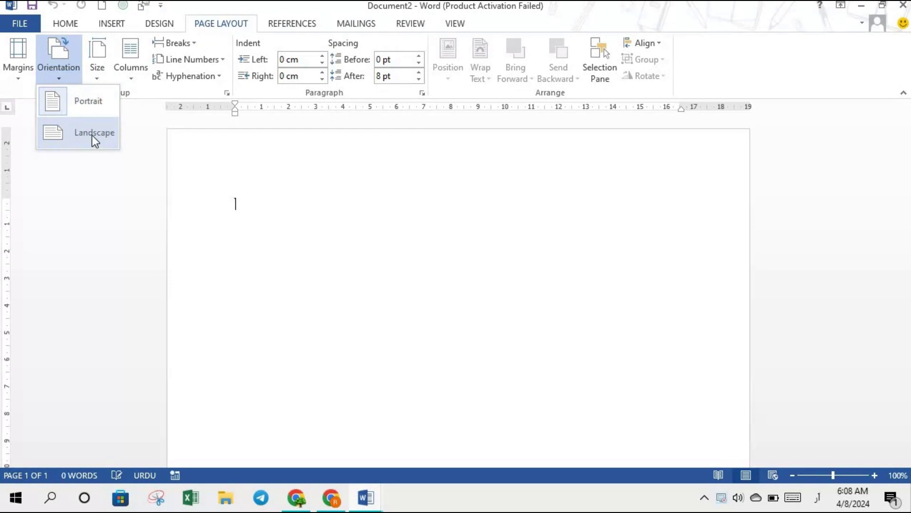
left_click(86, 99)
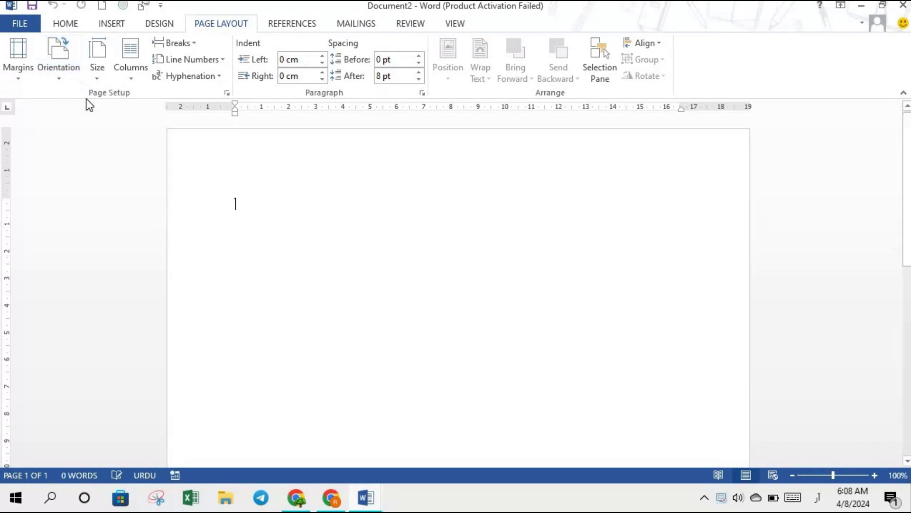
left_click(98, 77)
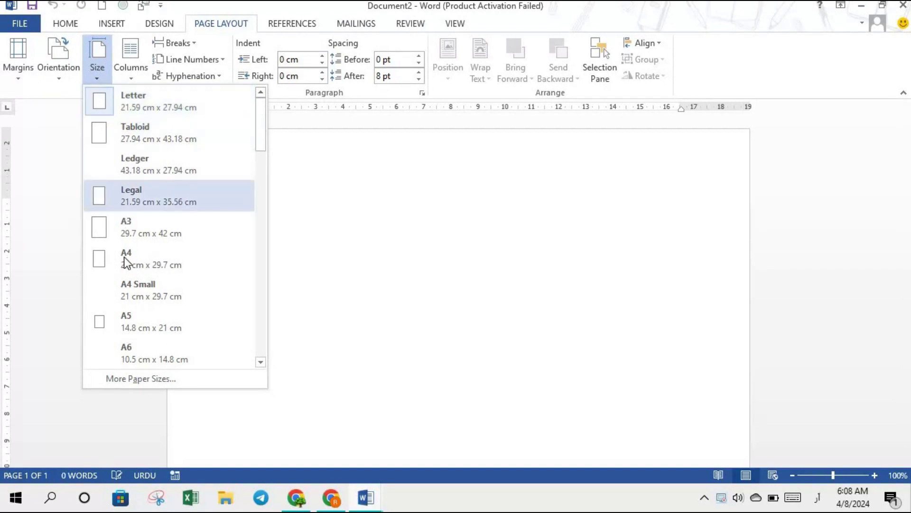
left_click(138, 269)
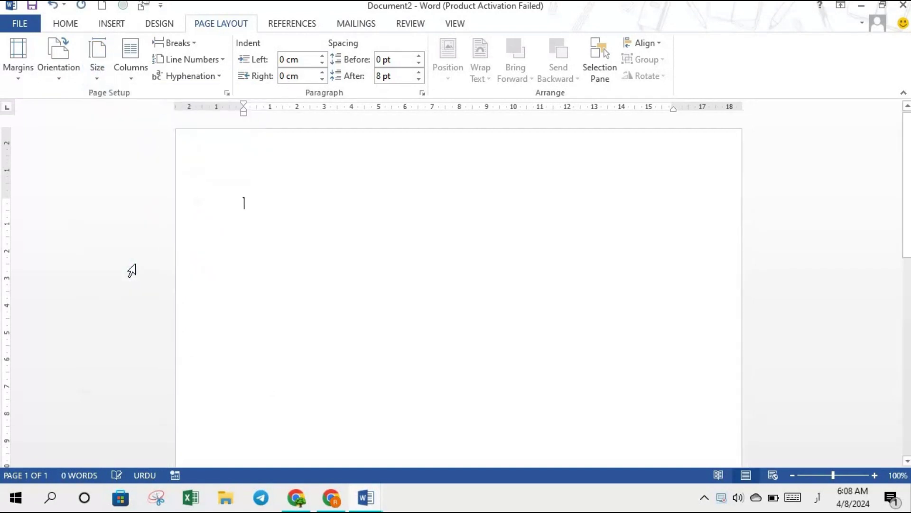
left_click(28, 77)
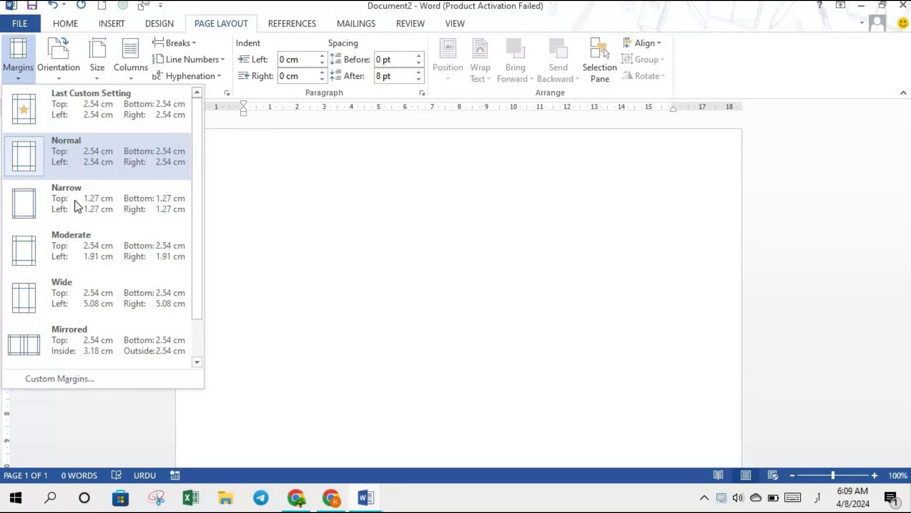
left_click(67, 158)
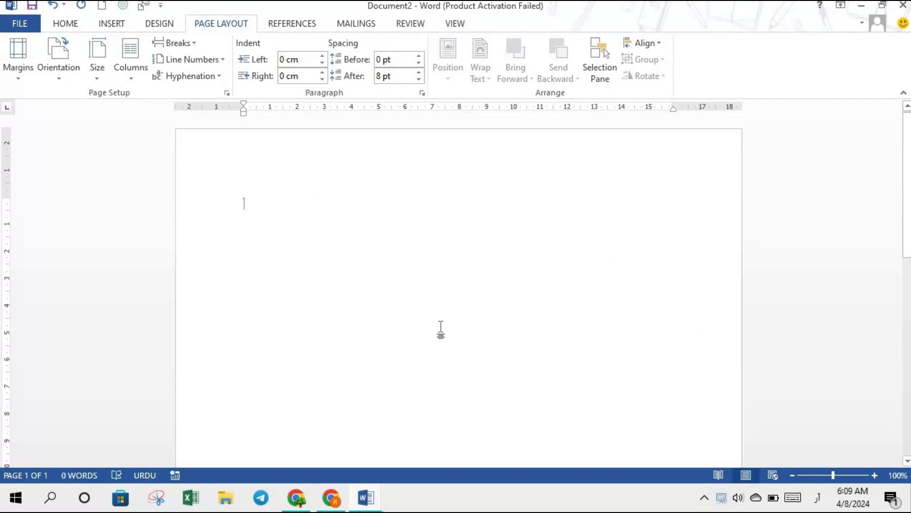
Step: Switch input to English and type 'pakistan' in a left-to-right paragraph
key("XF86MonBrightnessDown")
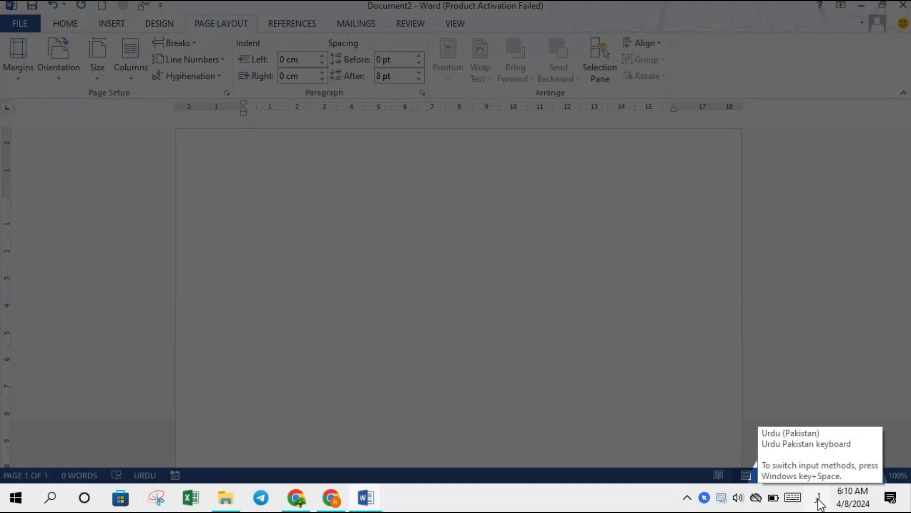
left_click(819, 502)
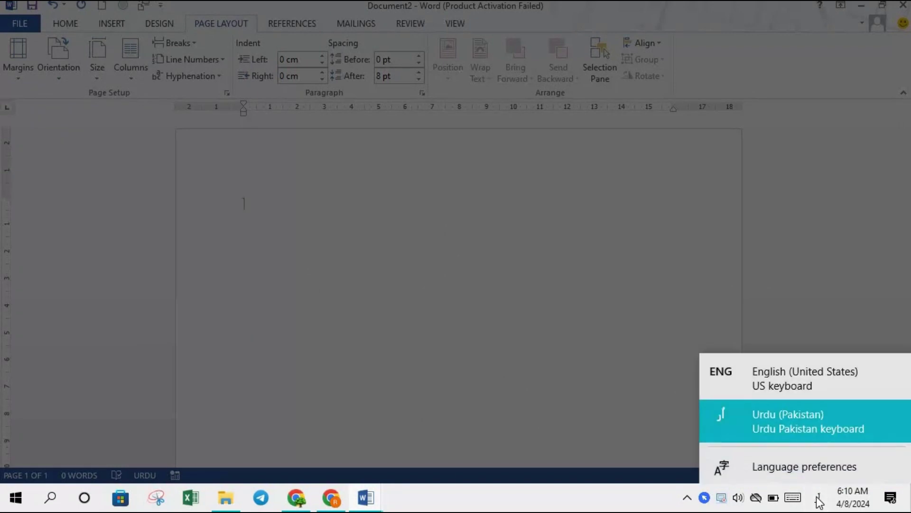
left_click(772, 377)
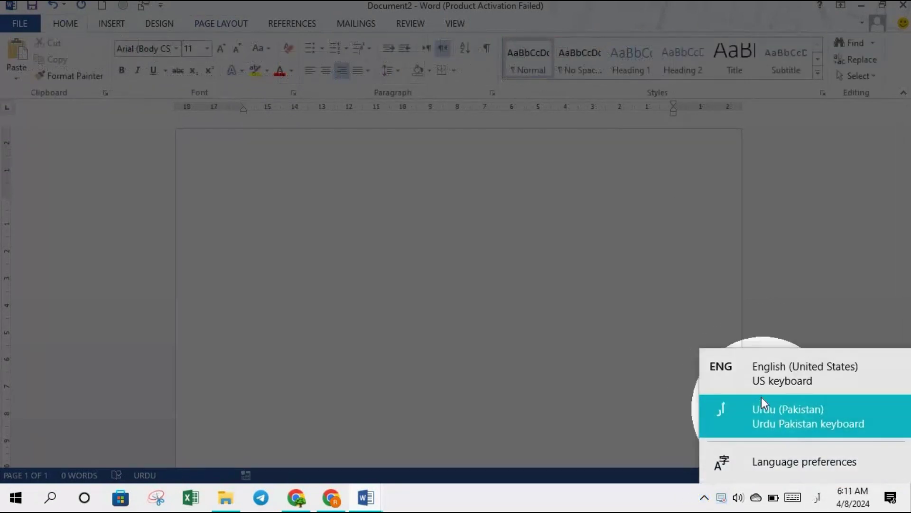
left_click(786, 369)
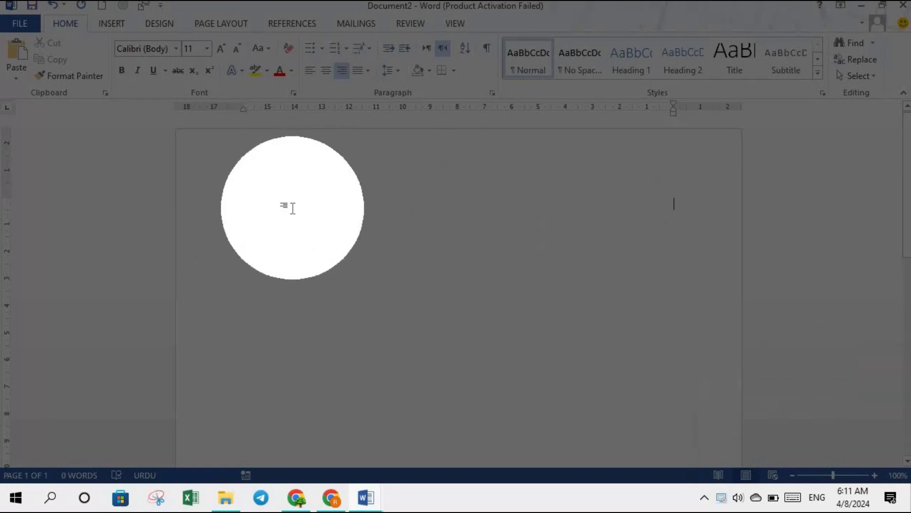
left_click(290, 204)
left_click(430, 47)
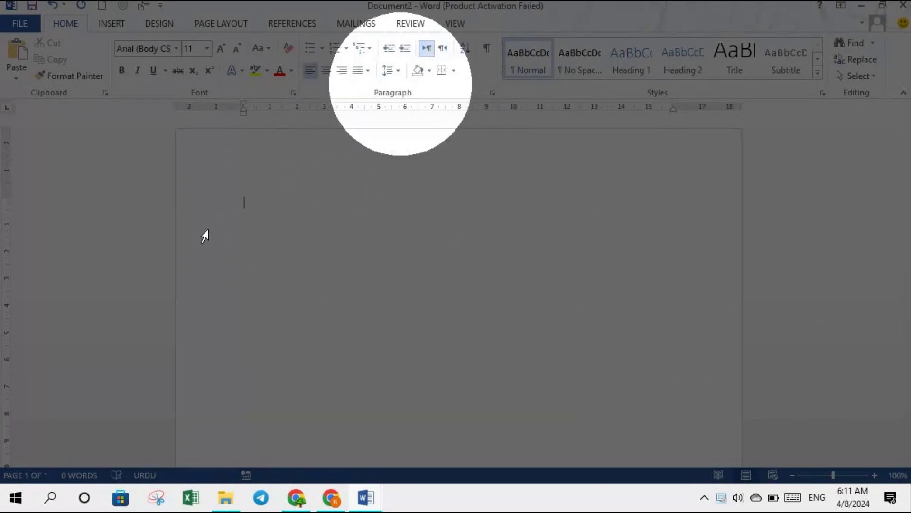
type("p")
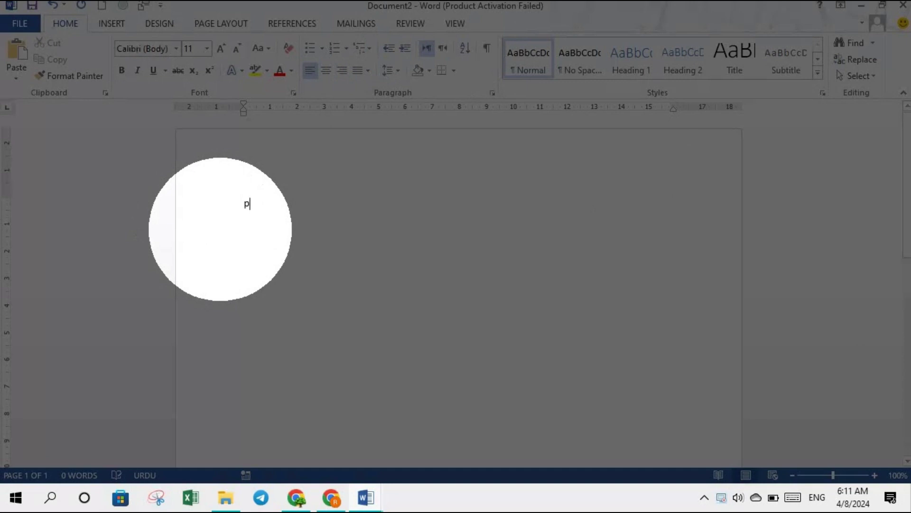
type("akista")
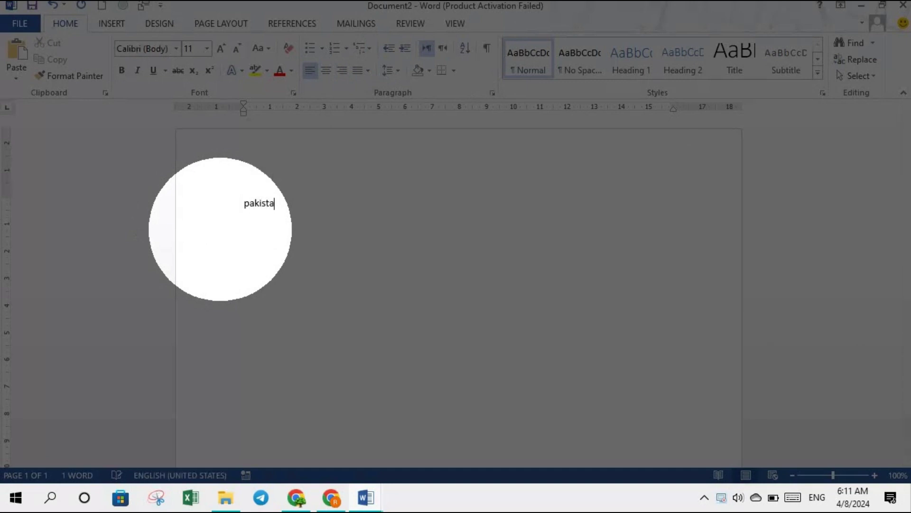
type("n")
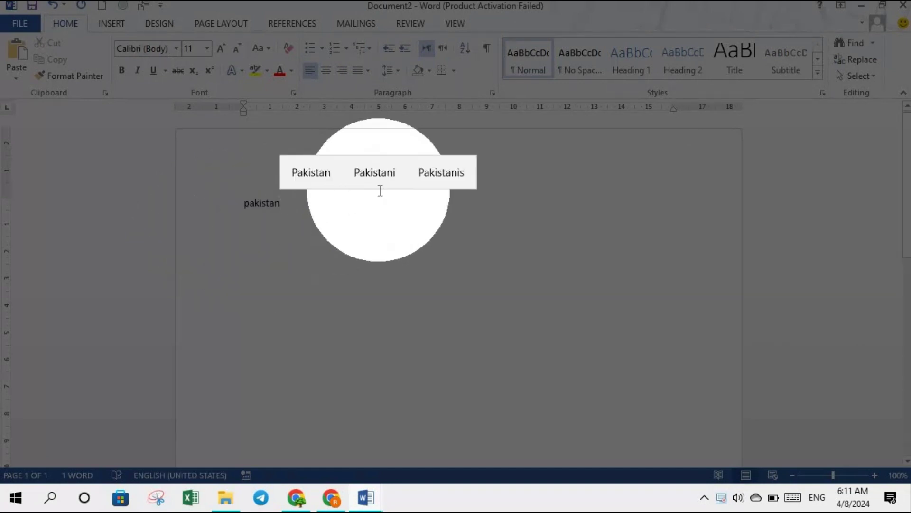
Step: Make the paragraph right-to-left and switch the keyboard back to Urdu
left_click(442, 48)
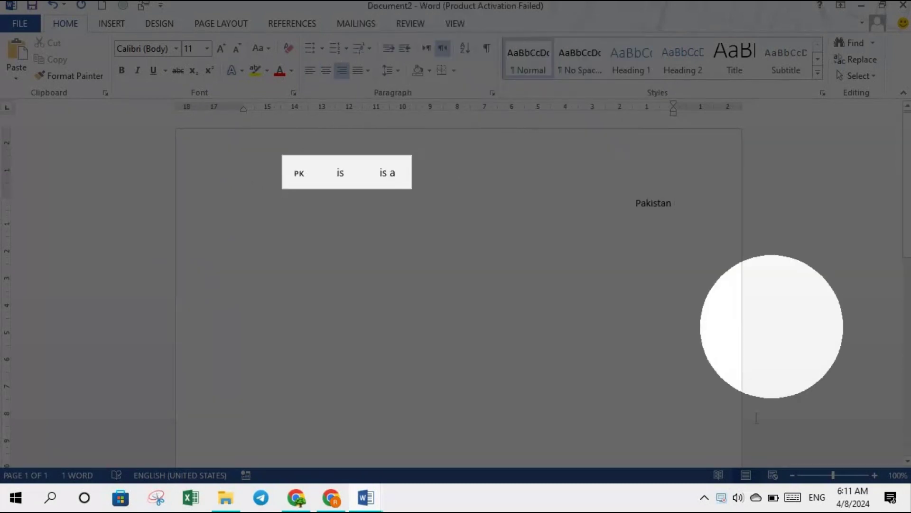
left_click(704, 496)
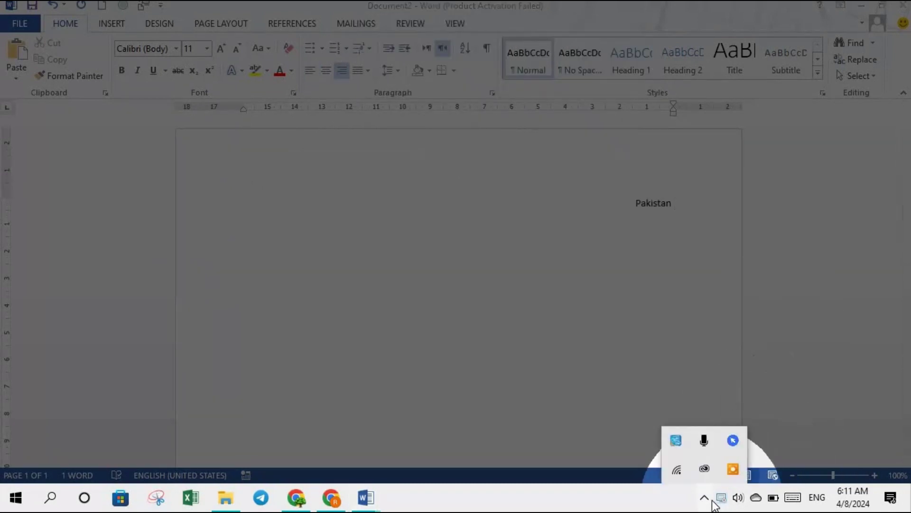
left_click(704, 497)
left_click(821, 497)
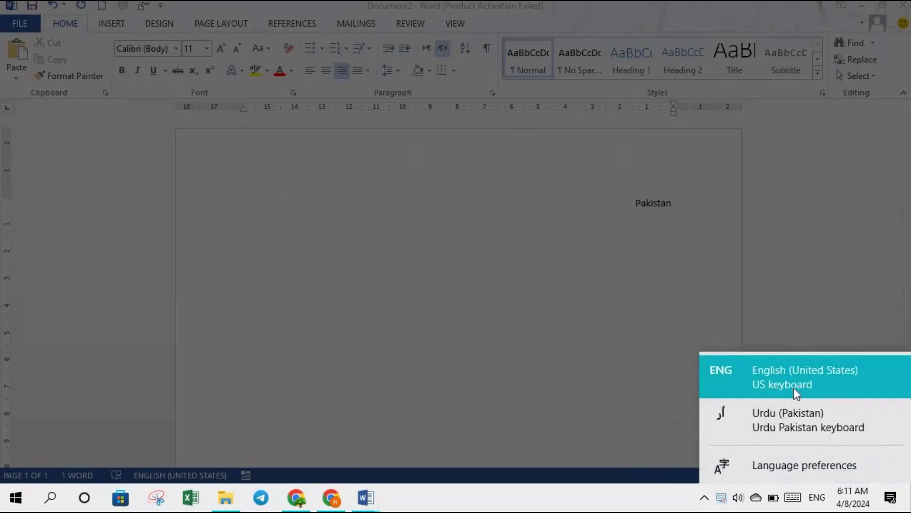
left_click(781, 415)
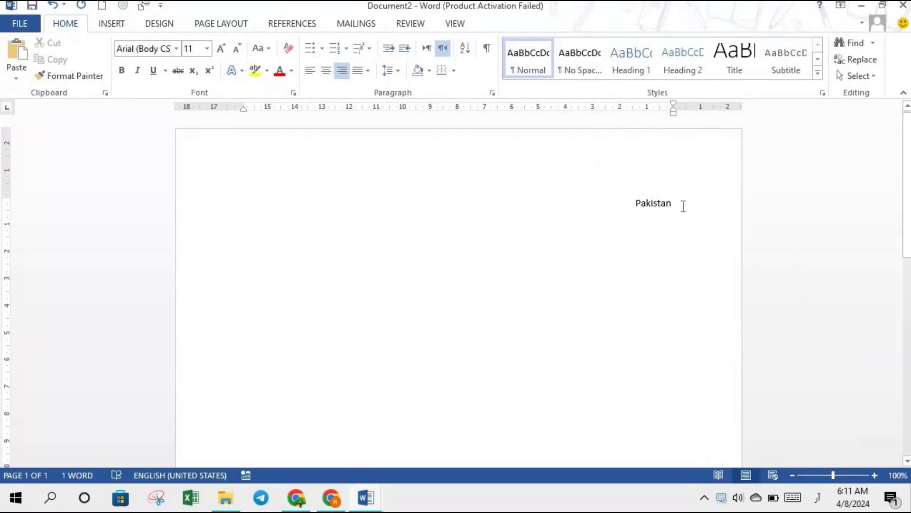
Step: Type the Urdu spelling of Pakistan and set it in Jameel Noori Nastaleeq
key("alt+shift")
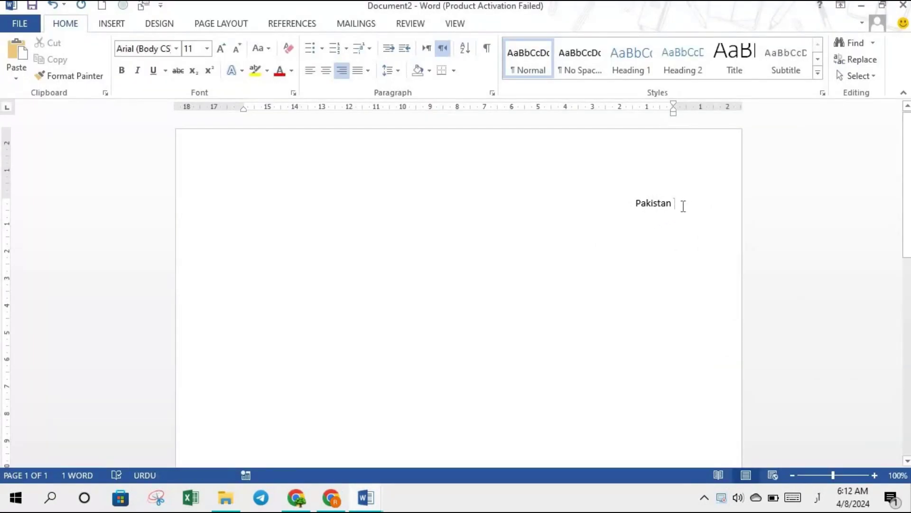
type(" ب")
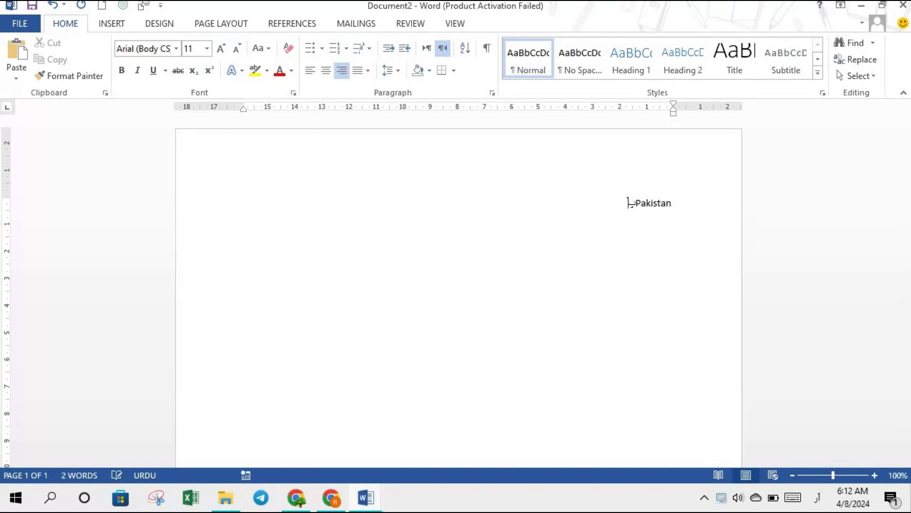
type("ا ک")
type("س")
type("تا")
type("ن")
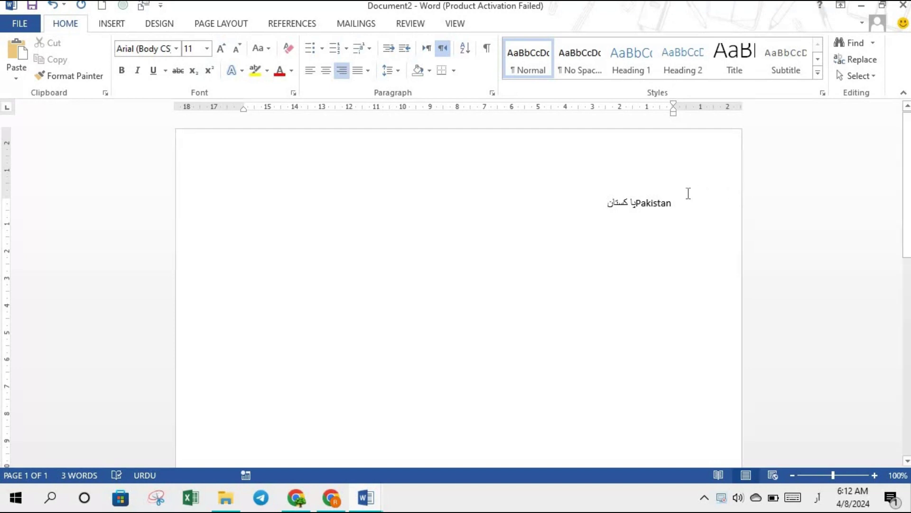
double_click(607, 205)
left_click(176, 49)
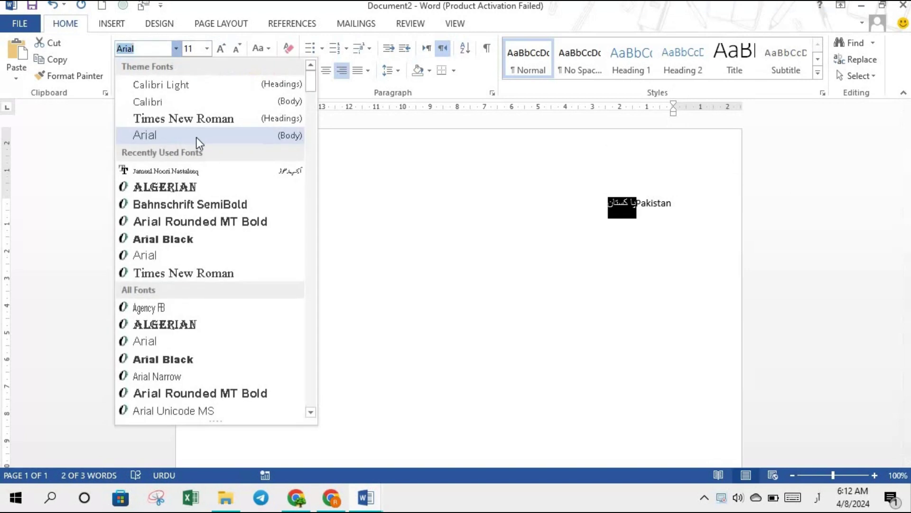
left_click(250, 167)
left_click(663, 217)
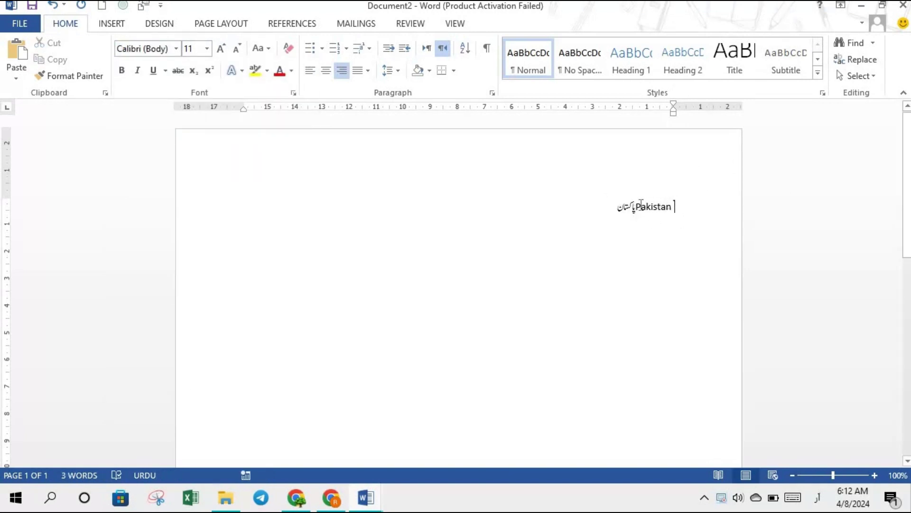
left_click_drag(647, 209, 654, 211)
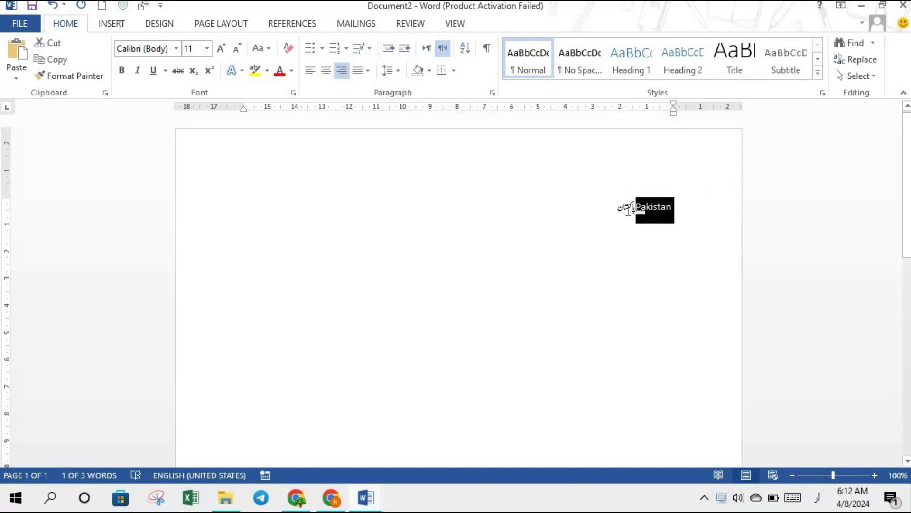
double_click(627, 209)
Step: Enlarge all the text to 26 points and make the English Pakistan bold
key("ctrl+a")
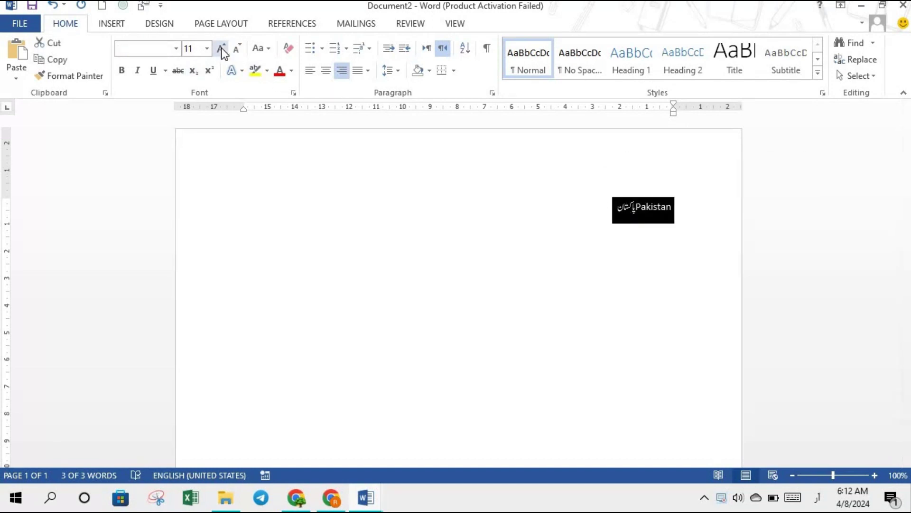
left_click(221, 47)
left_click(221, 47)
left_click(221, 48)
left_click(220, 48)
left_click(221, 48)
left_click(221, 48)
left_click(221, 48)
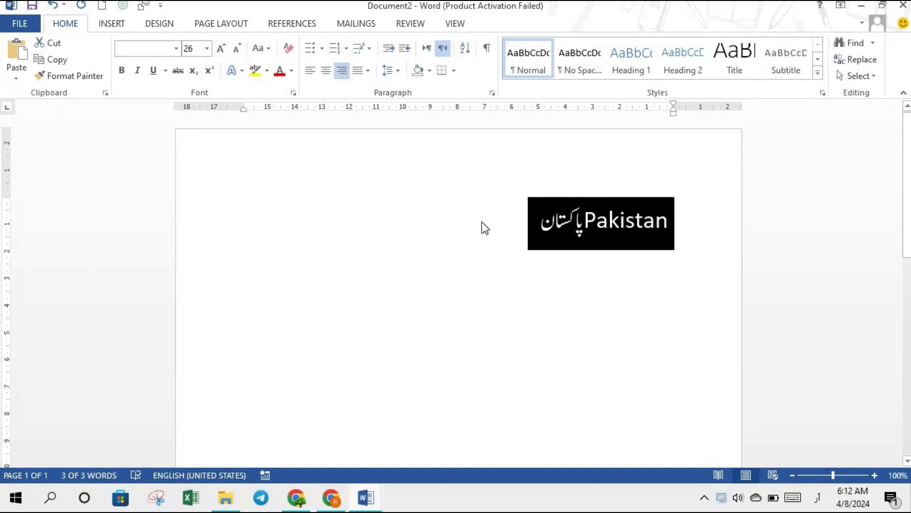
left_click(482, 221)
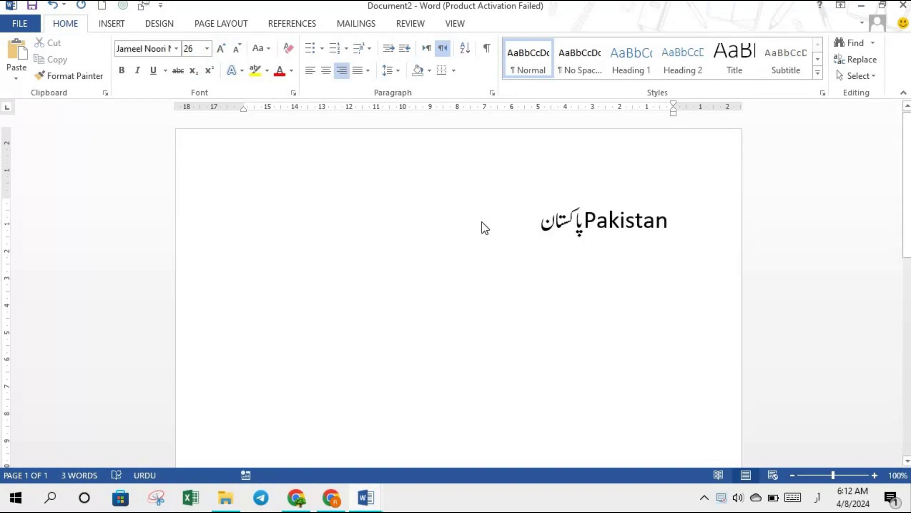
left_click_drag(669, 221, 589, 228)
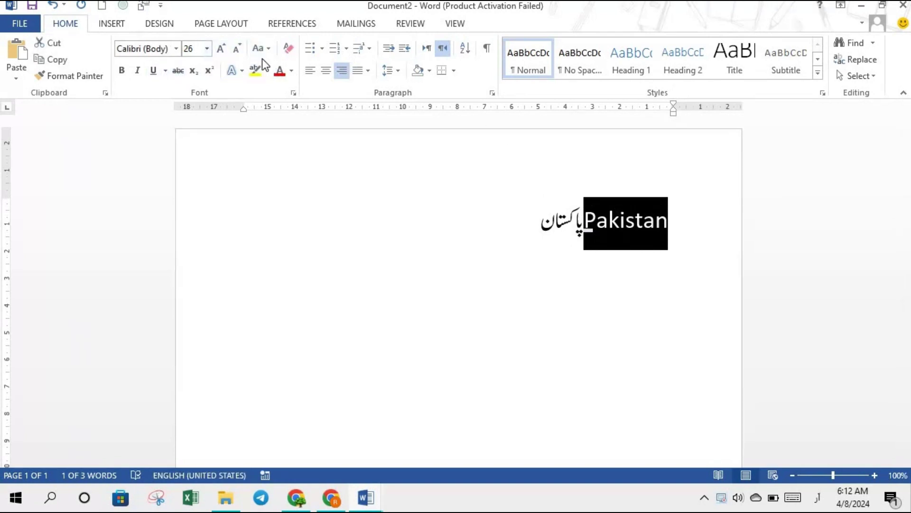
left_click(121, 70)
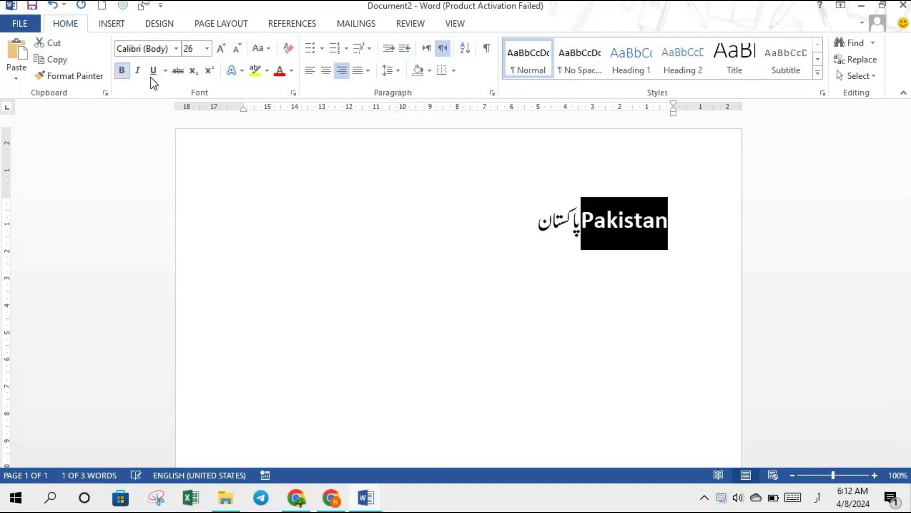
left_click(492, 215)
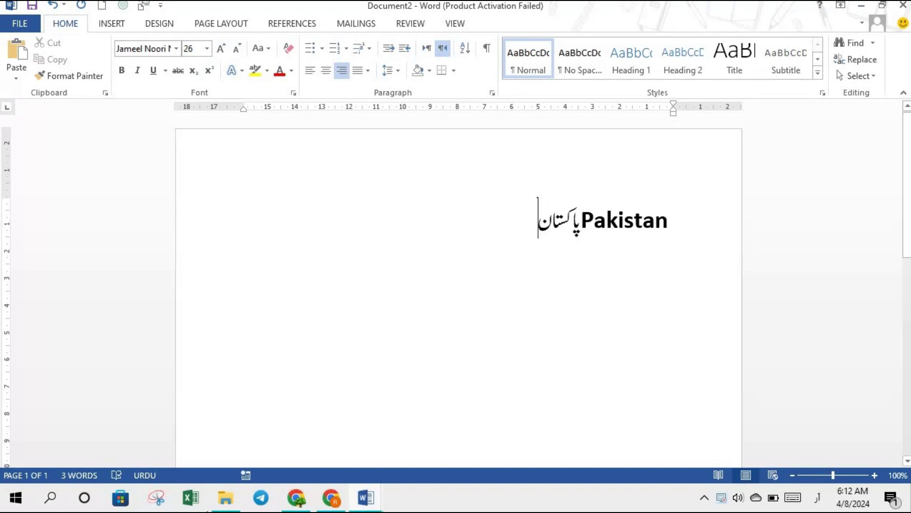
Step: Browse to the Downloads folder in File Explorer, then show the keyboard language list
left_click(225, 497)
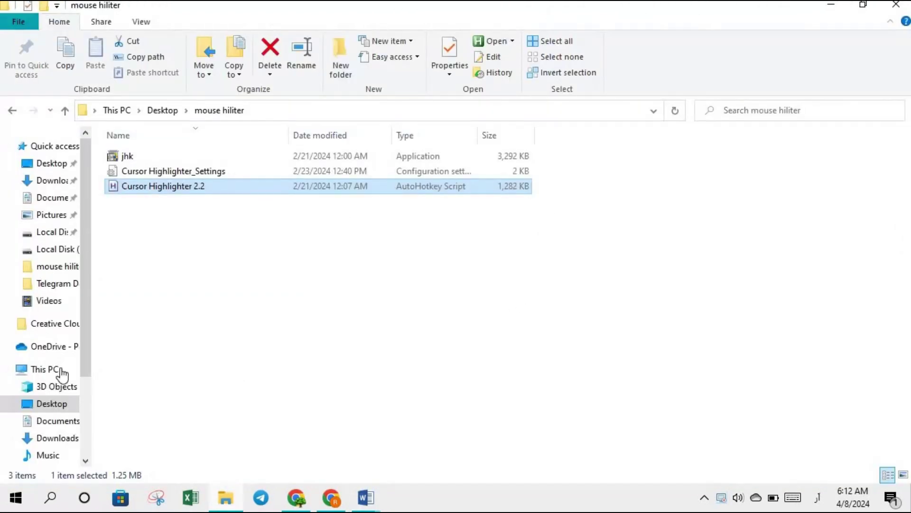
left_click(56, 164)
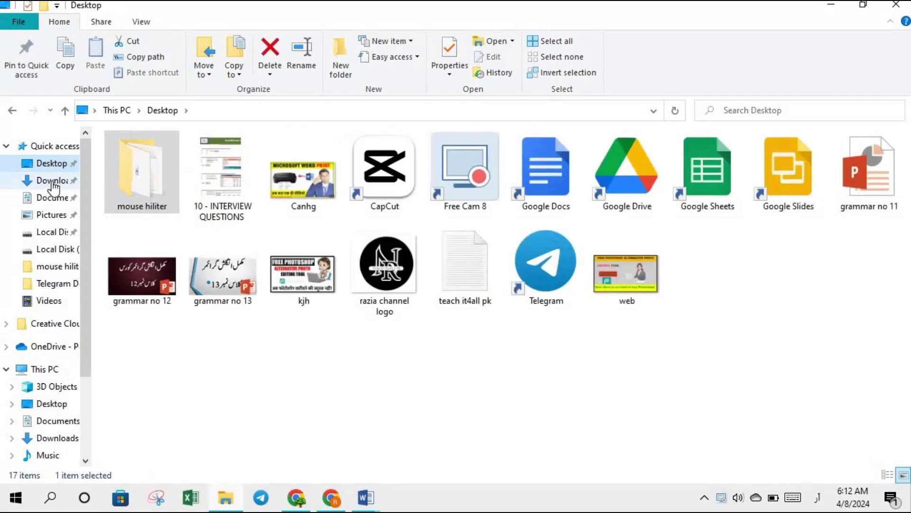
left_click(52, 182)
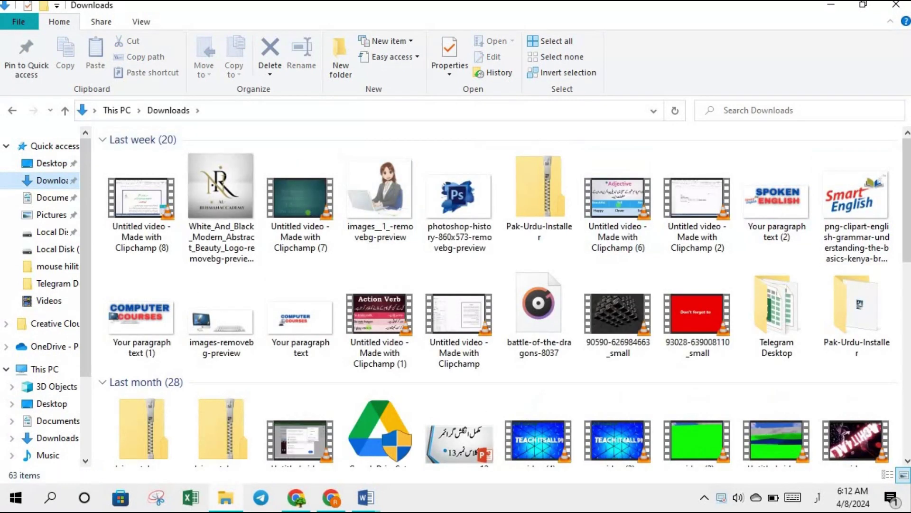
scroll(907, 198, "down", 1)
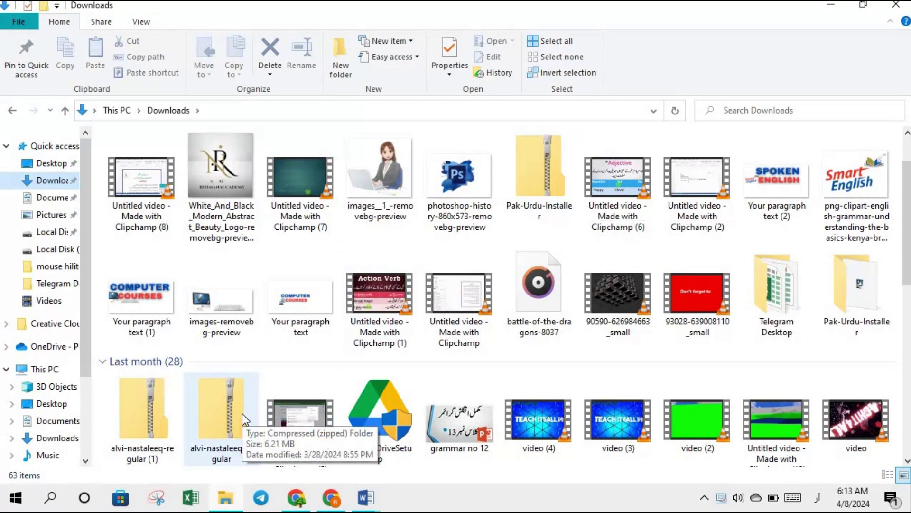
left_click(815, 498)
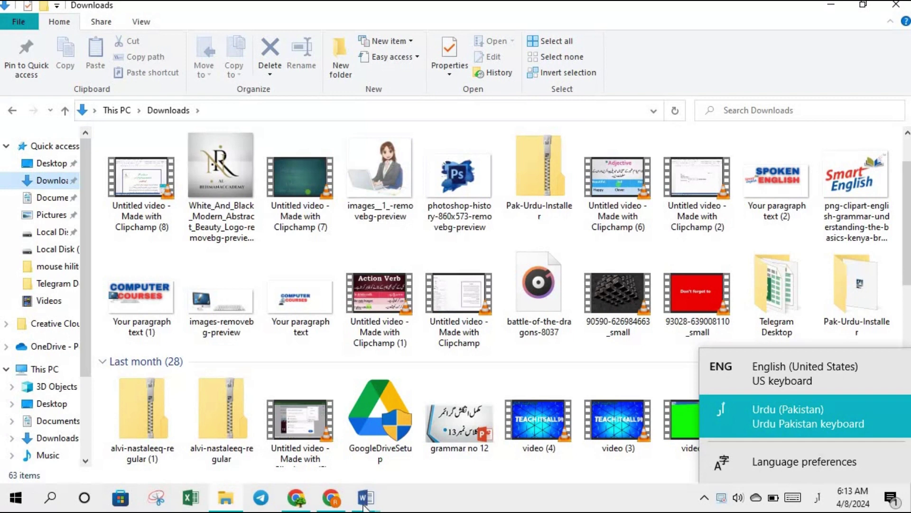
Step: Return to Document2 and delete the Urdu spelling of Pakistan with Backspace
left_click(380, 503)
mouse_move(366, 497)
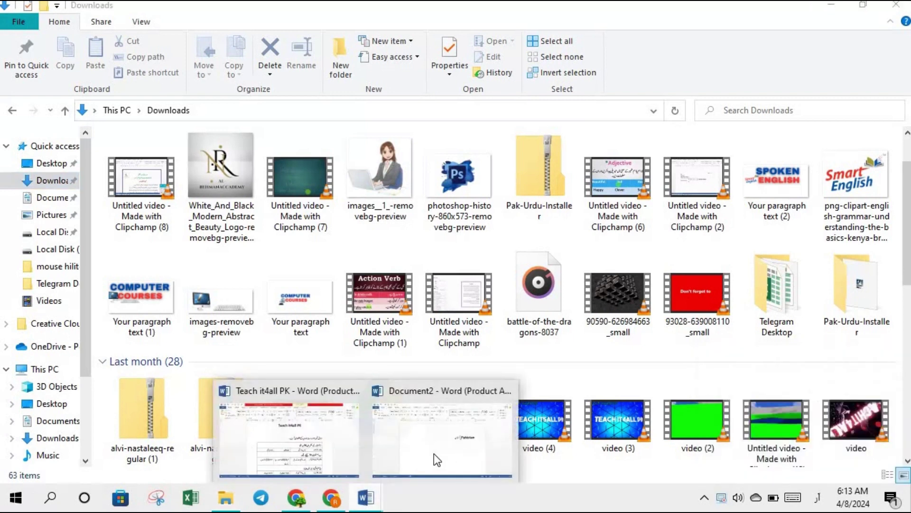
left_click(431, 449)
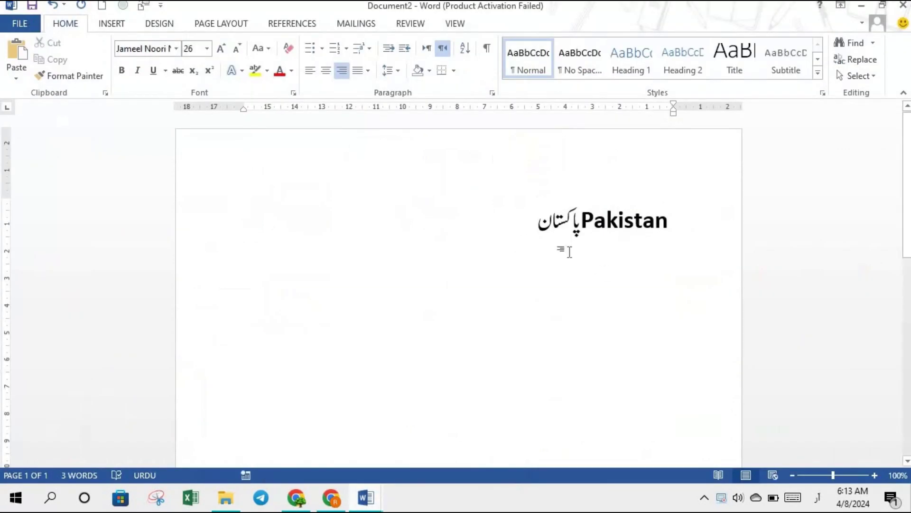
key("BackSpace")
key("BackSpace")
key("BackSpace")
key("BackSpace")
key("BackSpace")
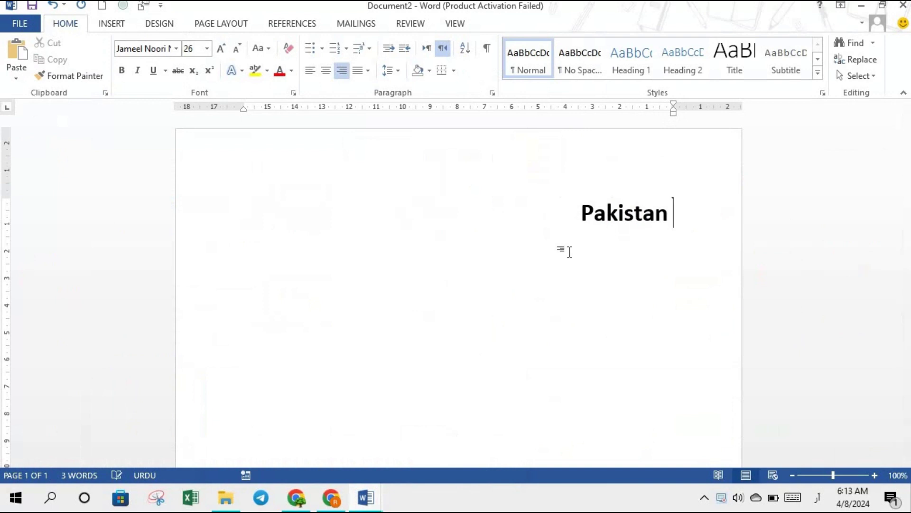
key("BackSpace")
key("BackSpace")
key("BackSpace")
key("BackSpace")
key("BackSpace")
key("BackSpace")
key("BackSpace")
key("BackSpace")
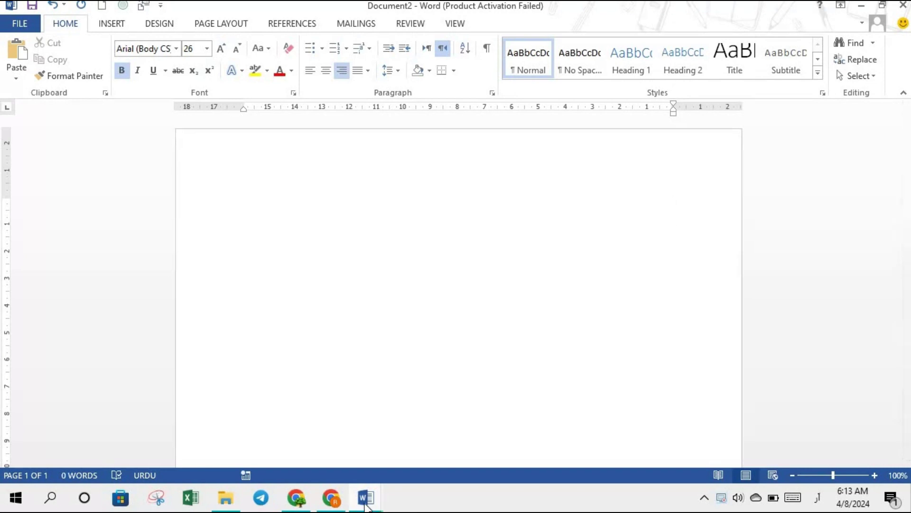
Step: Copy the title Teach it4all PK from the finished question paper
mouse_move(365, 498)
left_click(298, 455)
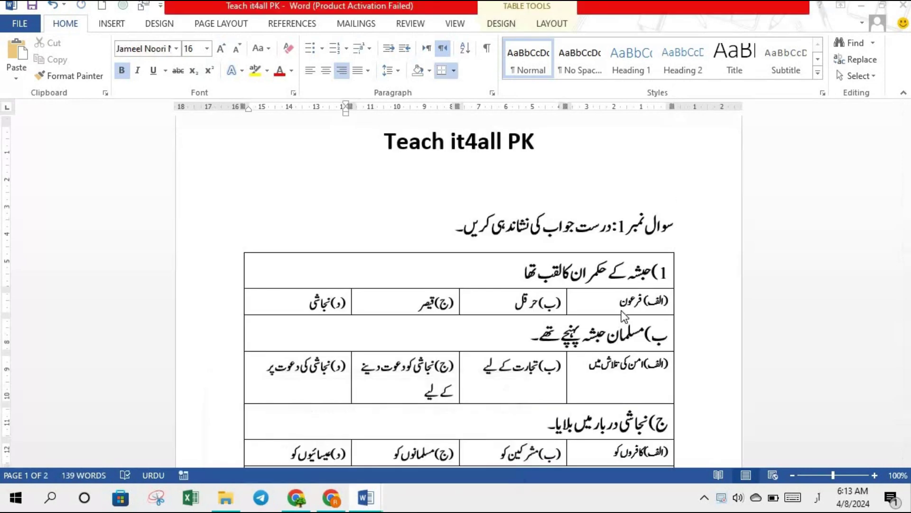
left_click_drag(507, 134, 362, 138)
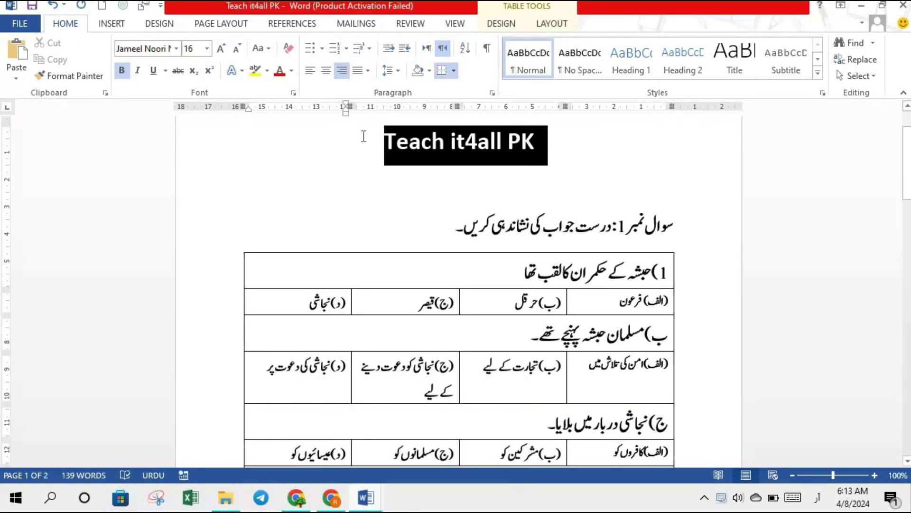
right_click(430, 133)
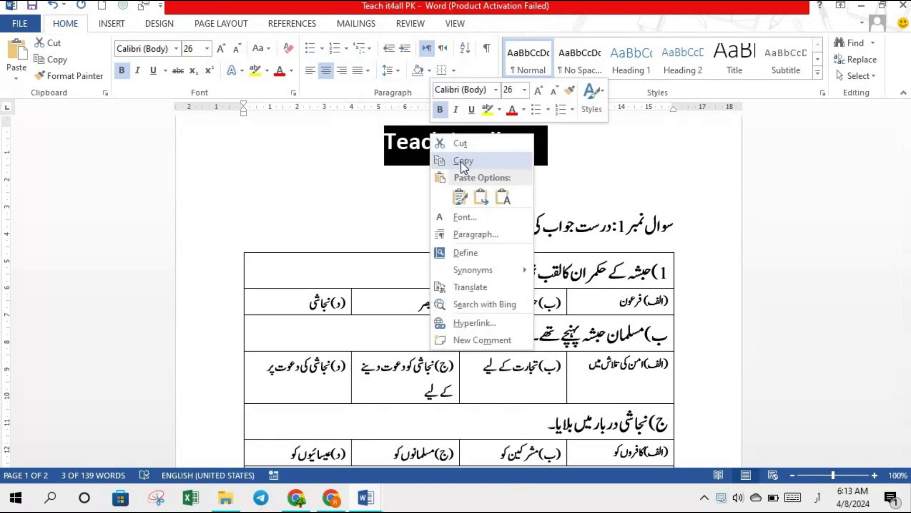
left_click(460, 161)
mouse_move(365, 497)
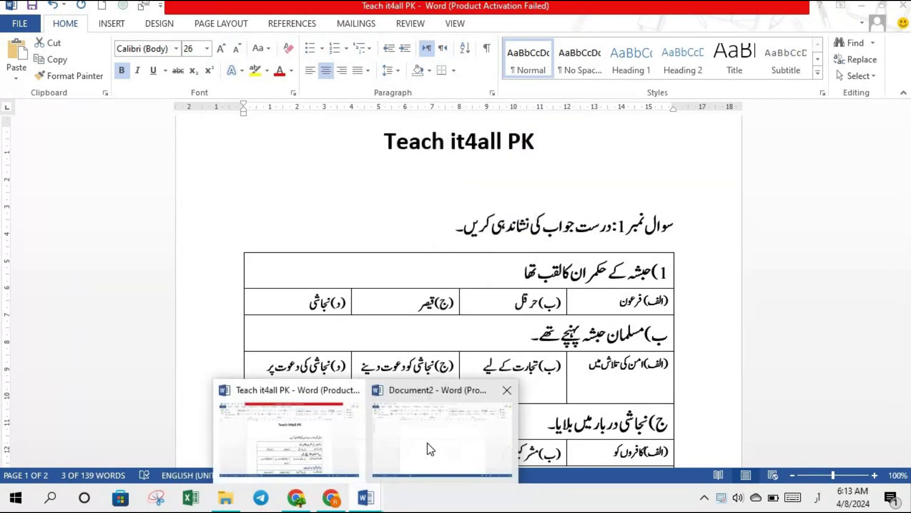
Step: Paste the title into Document2 with Keep Source Formatting, using English input, then restore Urdu
left_click(427, 442)
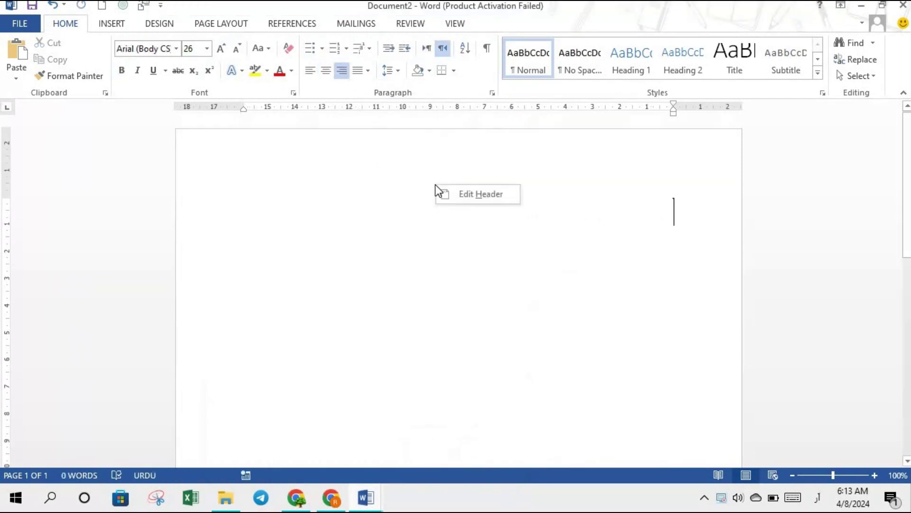
left_click(818, 497)
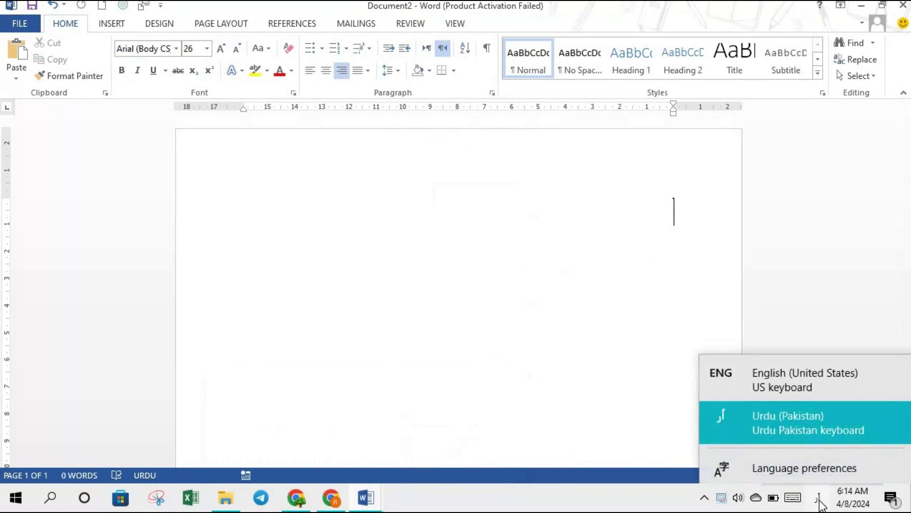
left_click(767, 366)
right_click(469, 216)
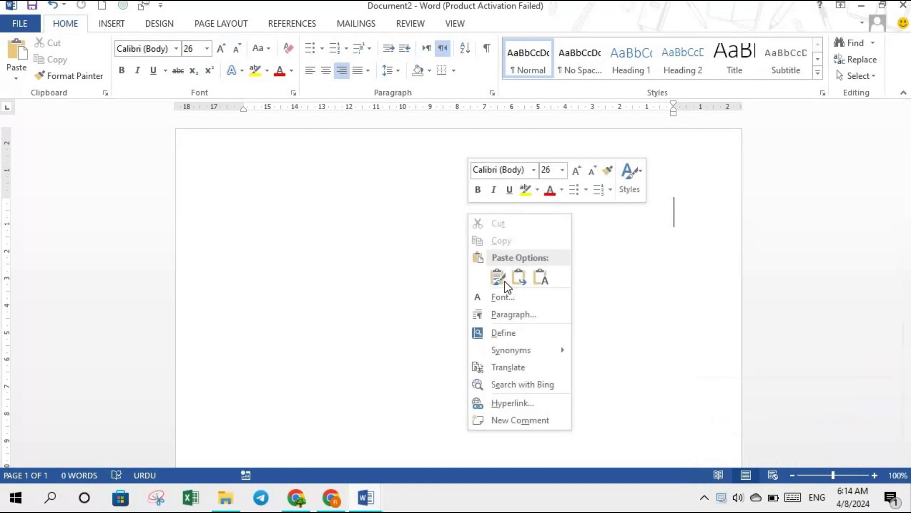
left_click(505, 280)
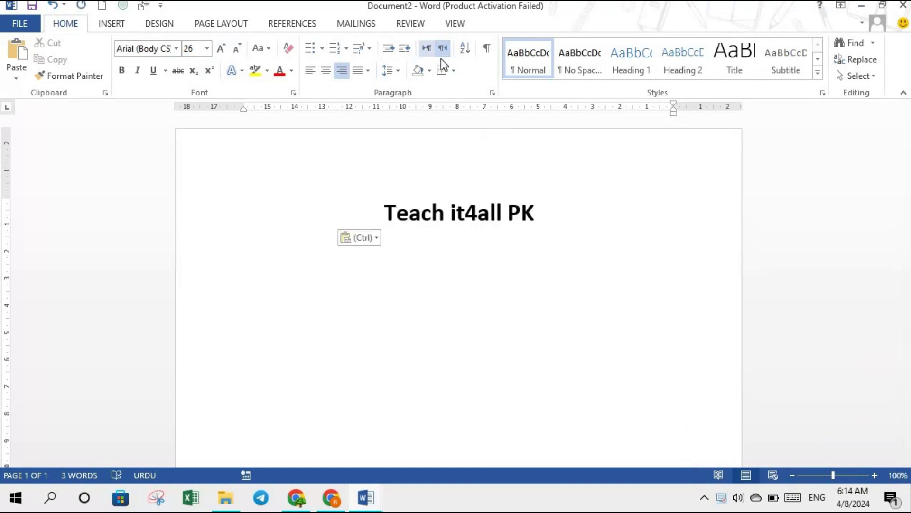
left_click(817, 498)
left_click(803, 425)
Step: Copy the Urdu instruction line for Question 1 from Teach it4all PK
mouse_move(366, 498)
left_click(318, 451)
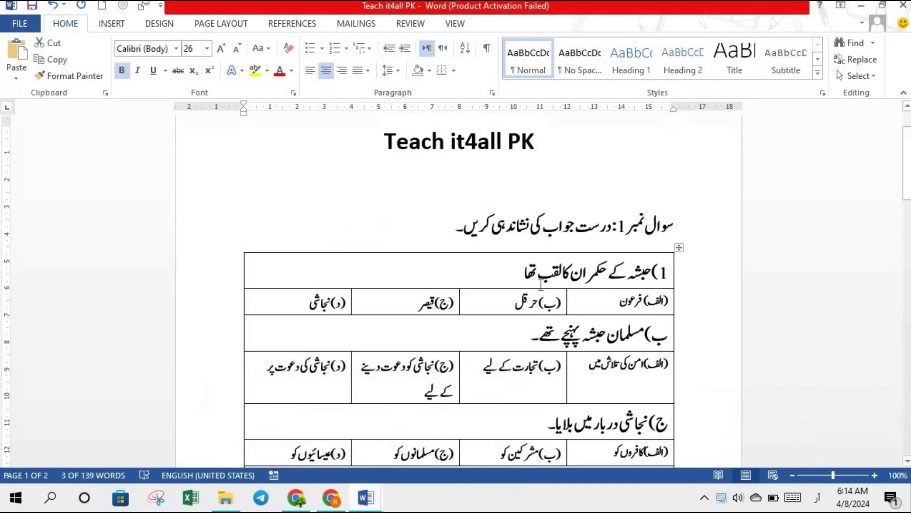
left_click_drag(675, 226, 524, 236)
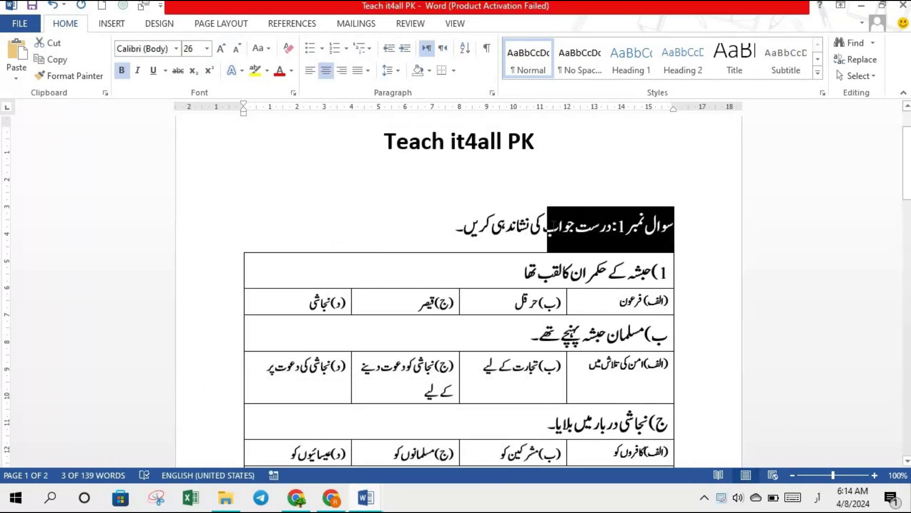
right_click(523, 229)
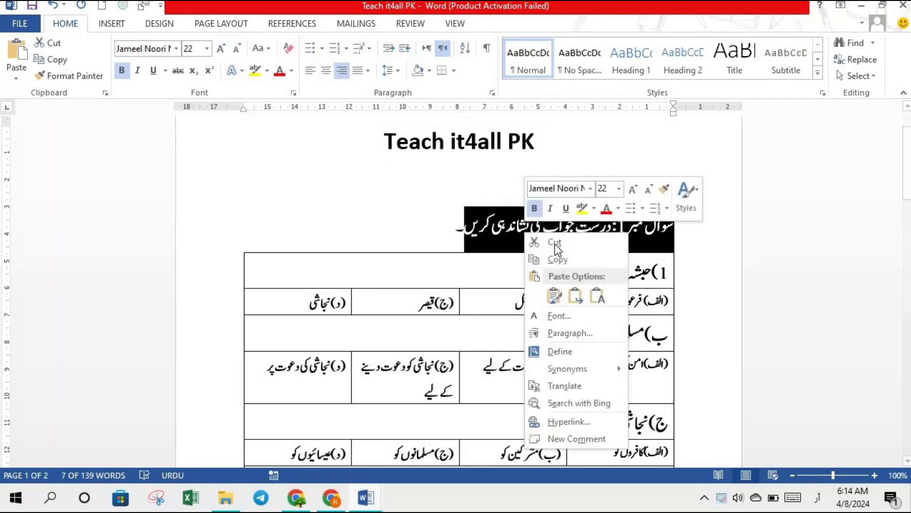
left_click(554, 260)
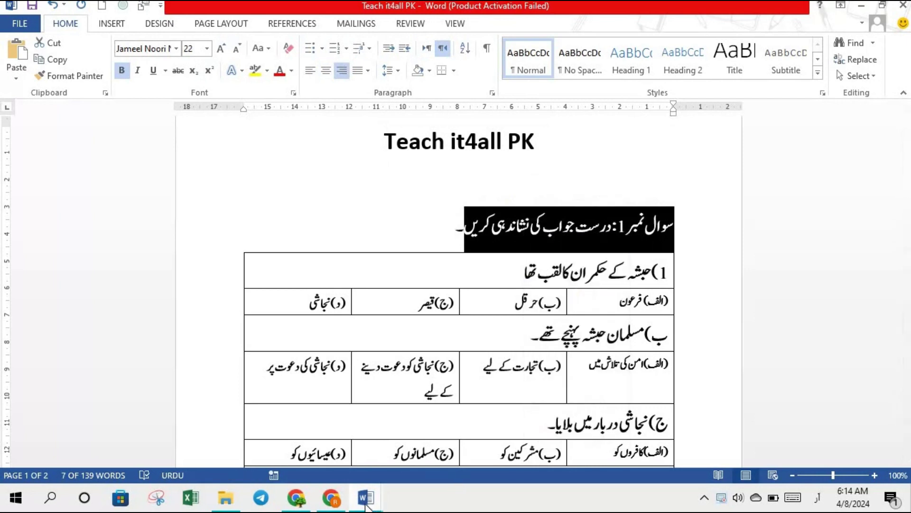
Step: Paste the Urdu line under the title with Keep Source Formatting and start a new line
mouse_move(366, 498)
left_click(439, 446)
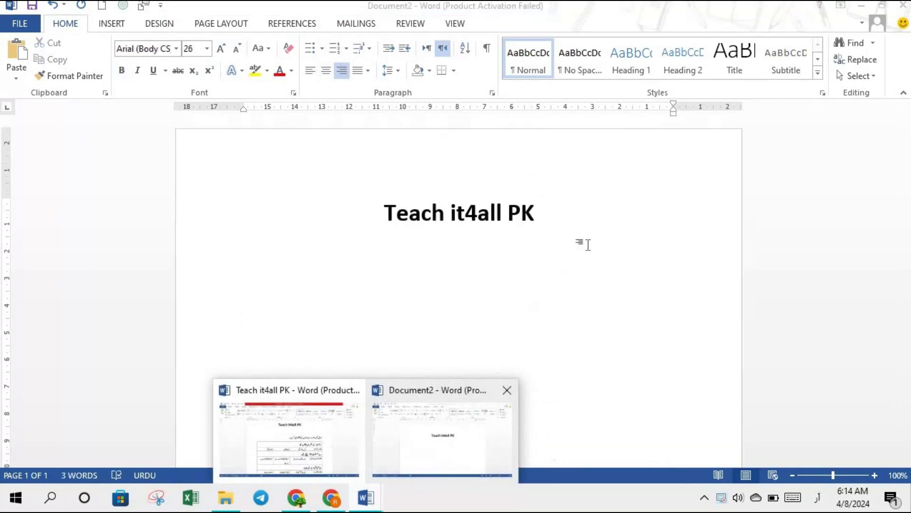
right_click(636, 256)
left_click(662, 312)
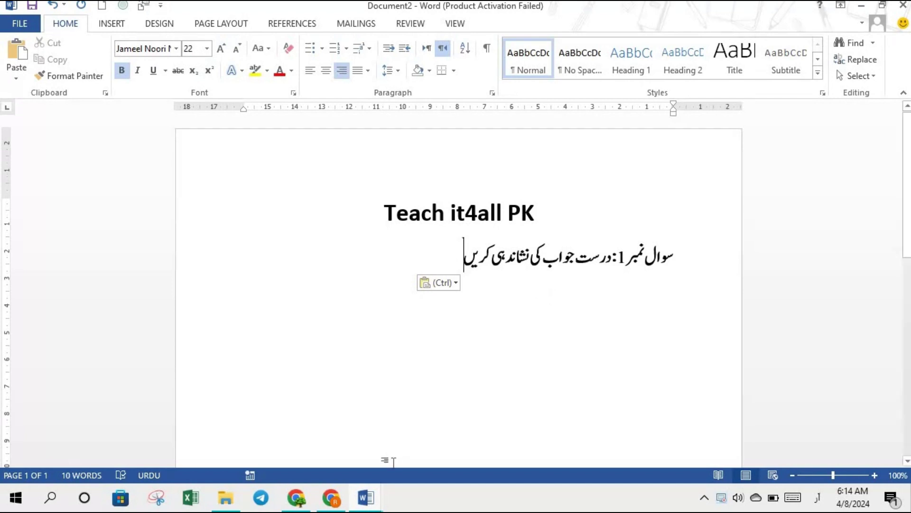
left_click(366, 497)
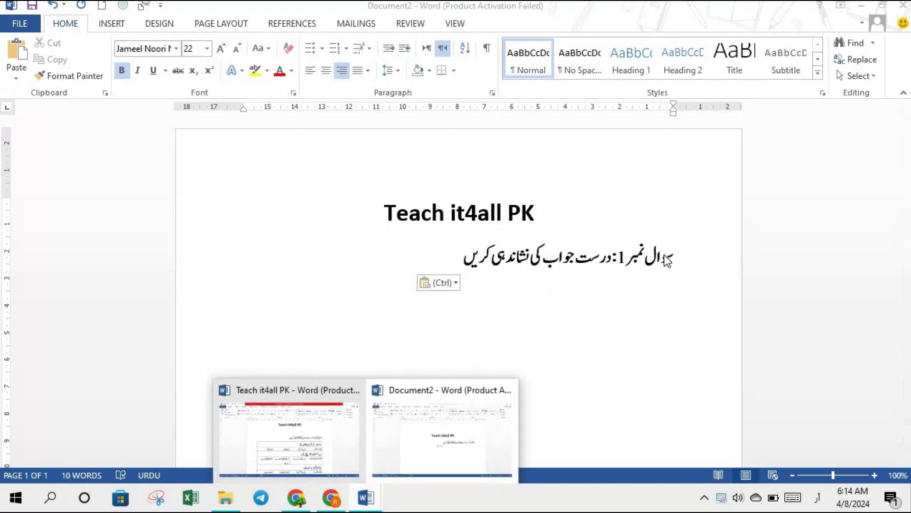
left_click(473, 269)
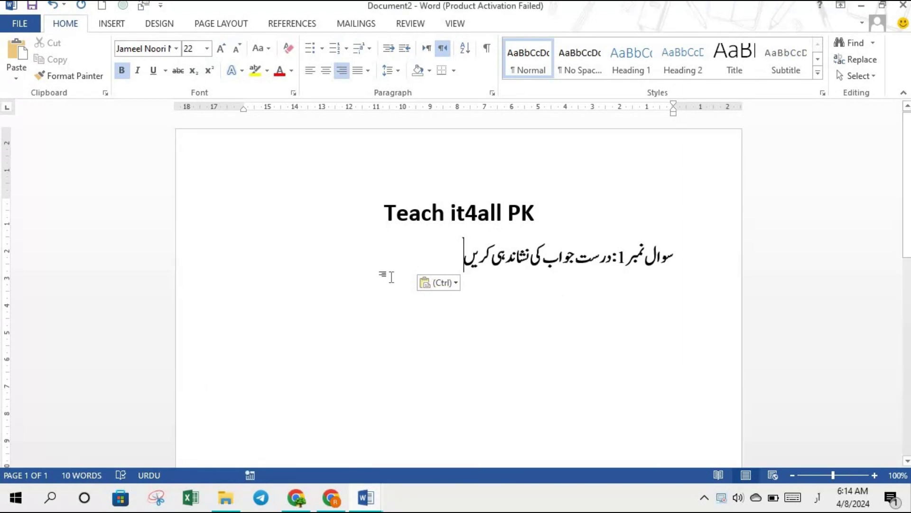
key("Return")
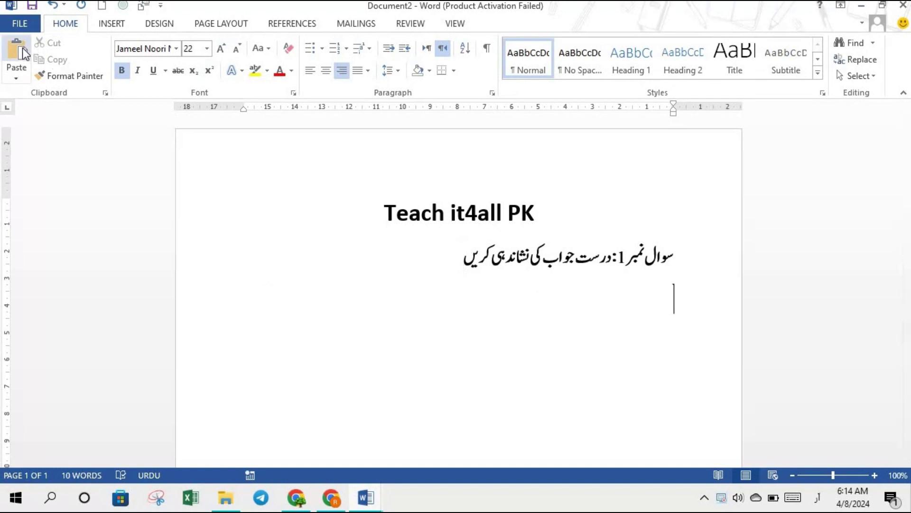
Step: Insert a 4-column, 2-row table below the Urdu line
left_click(121, 30)
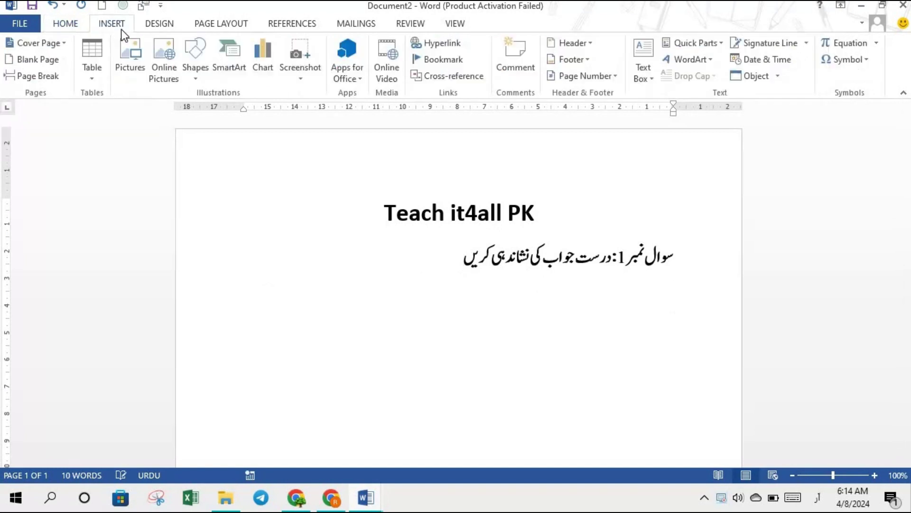
left_click(94, 75)
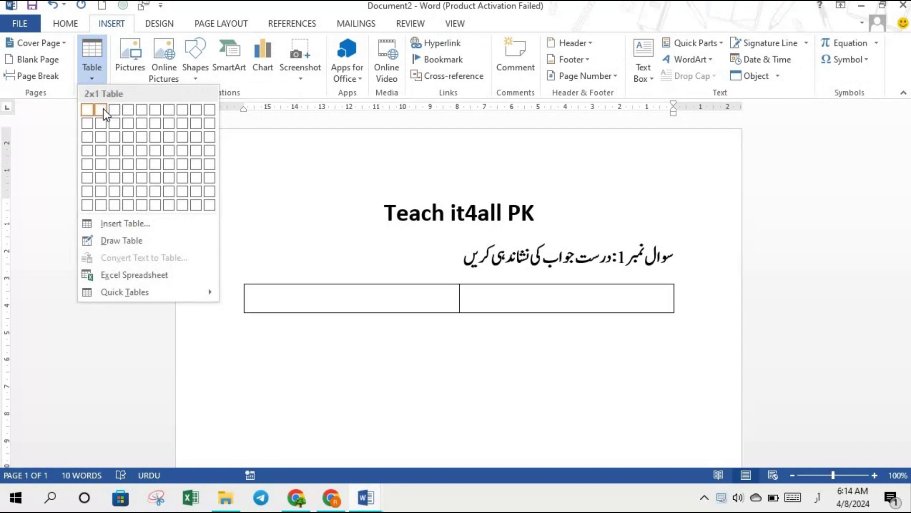
left_click(127, 121)
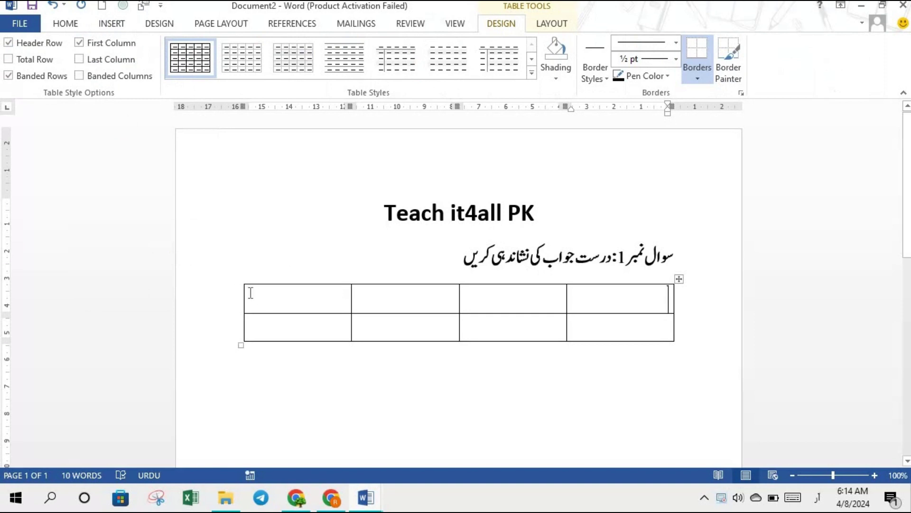
Step: Merge the table's top row into a single cell
left_click(312, 297)
left_click_drag(462, 297, 626, 287)
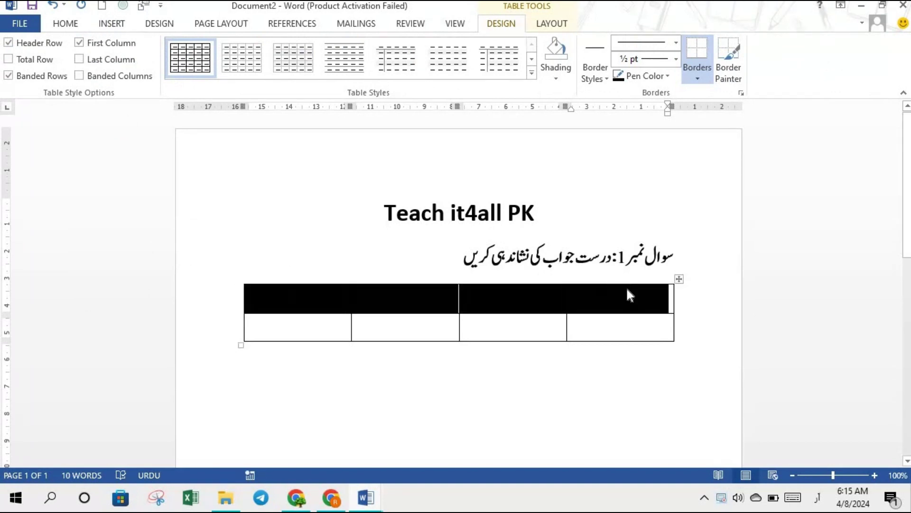
right_click(597, 291)
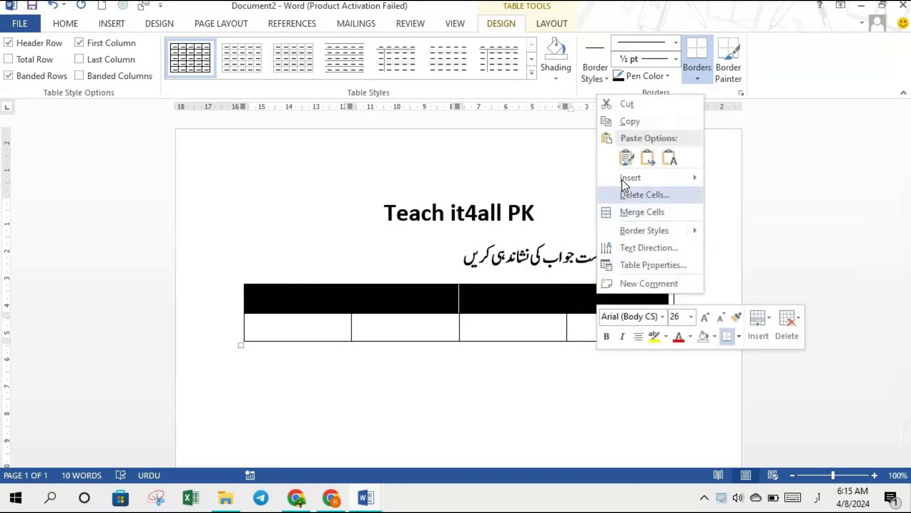
left_click(652, 212)
left_click(520, 328)
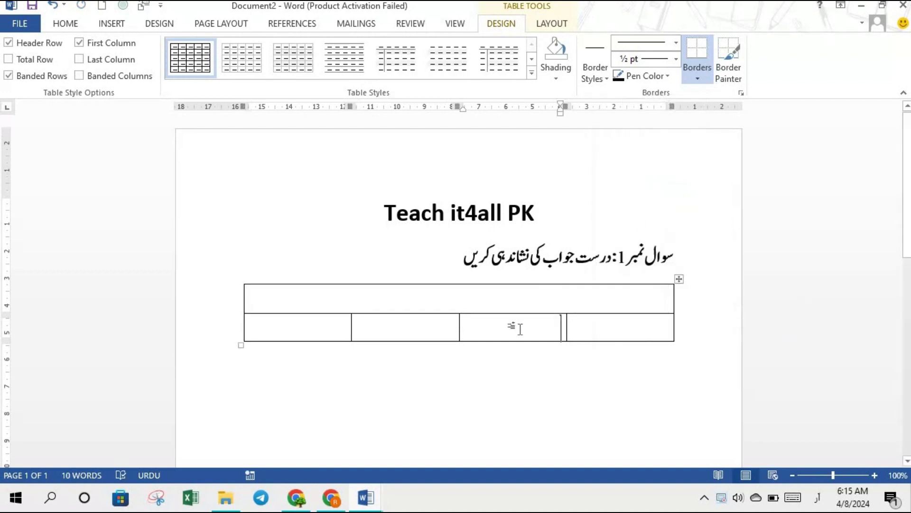
left_click(657, 327)
left_click(680, 280)
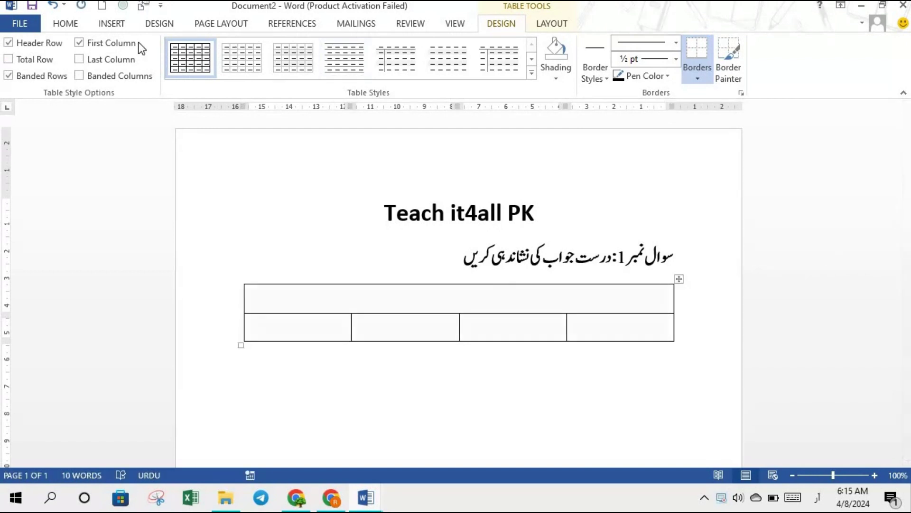
left_click(114, 25)
left_click(76, 23)
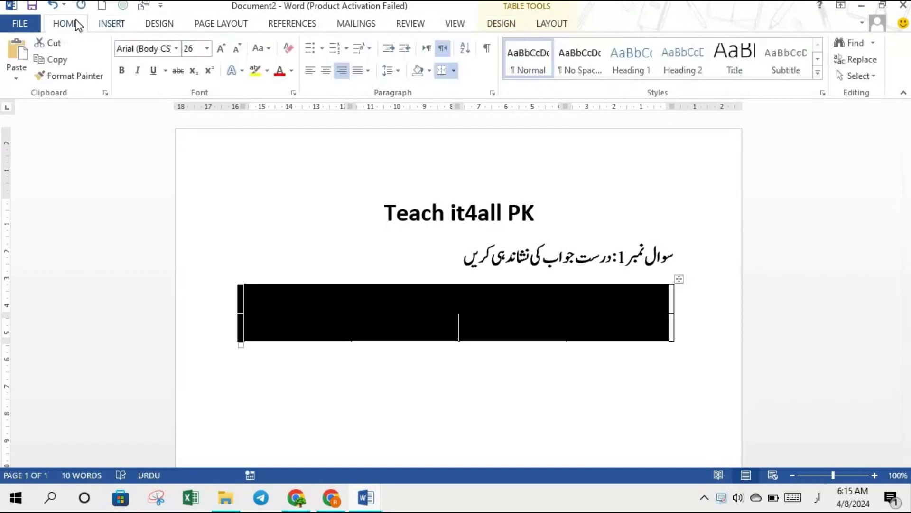
left_click(398, 74)
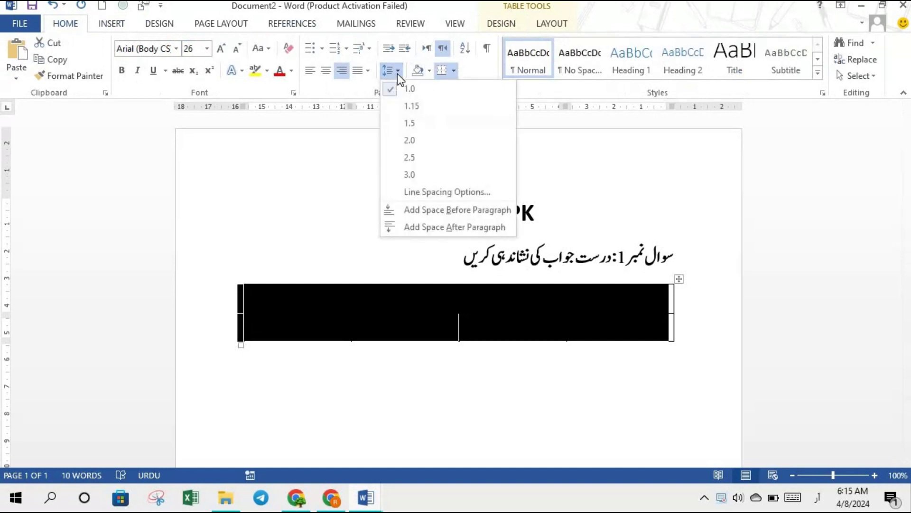
left_click(436, 226)
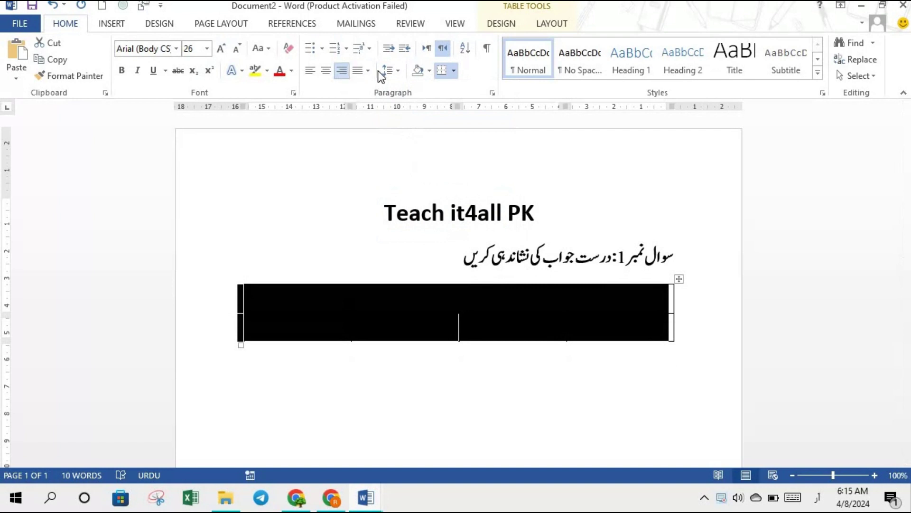
left_click(400, 75)
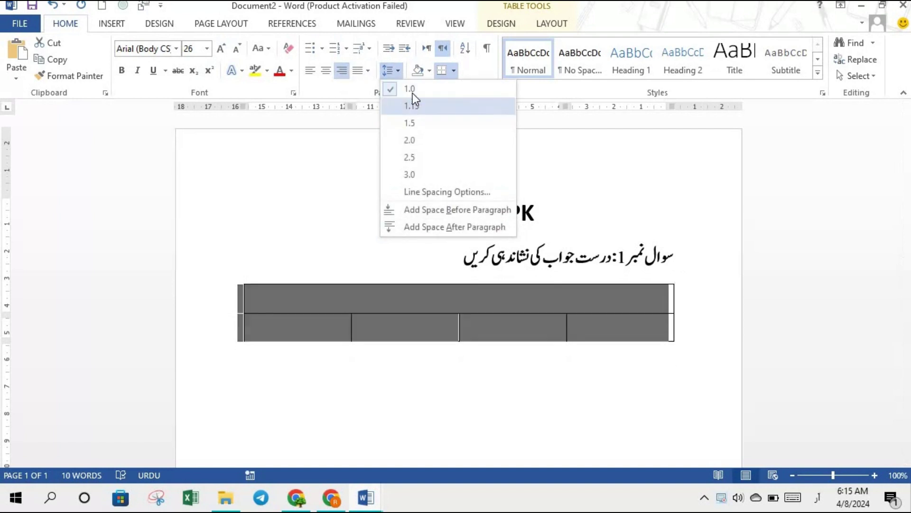
left_click(416, 89)
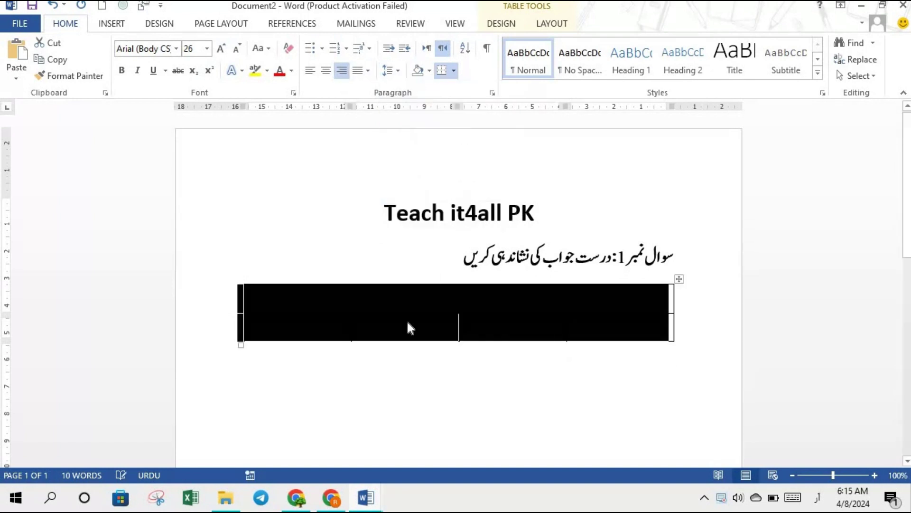
left_click(685, 316)
left_click(484, 374)
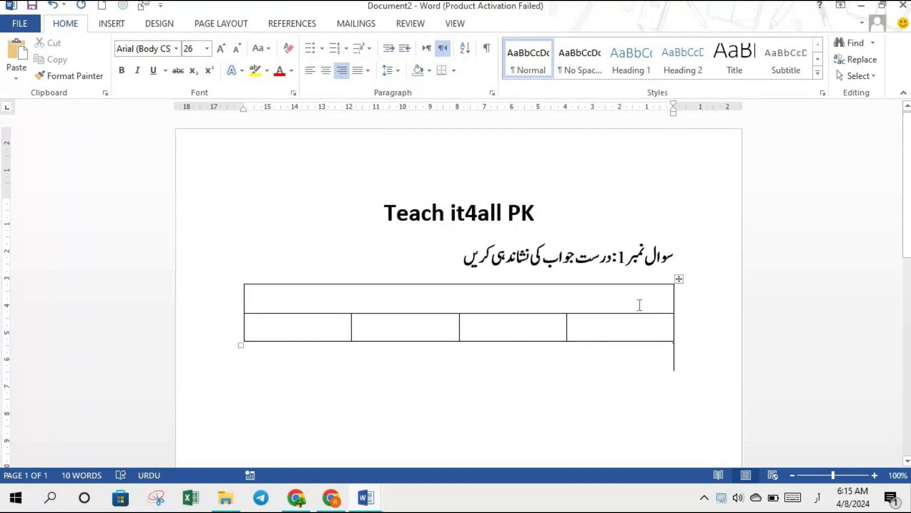
Step: Label the rightmost lower cell (الف)
left_click(670, 322)
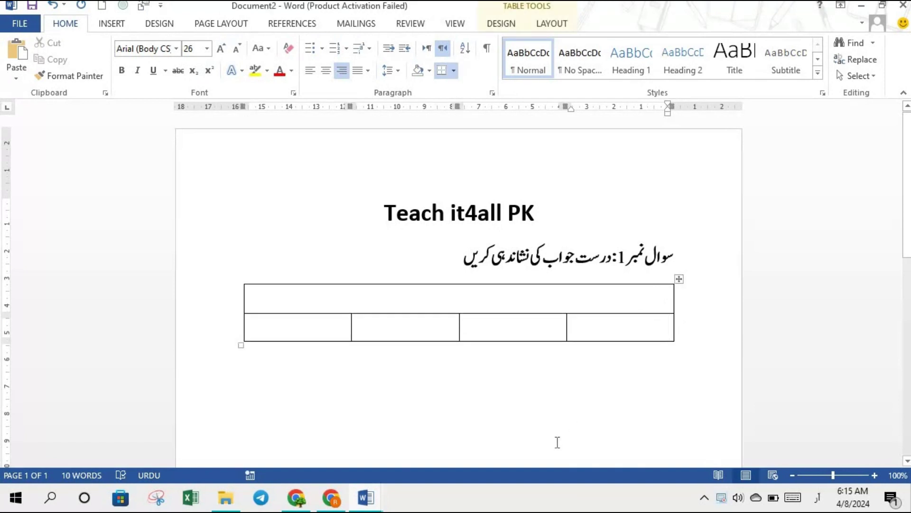
type("ا")
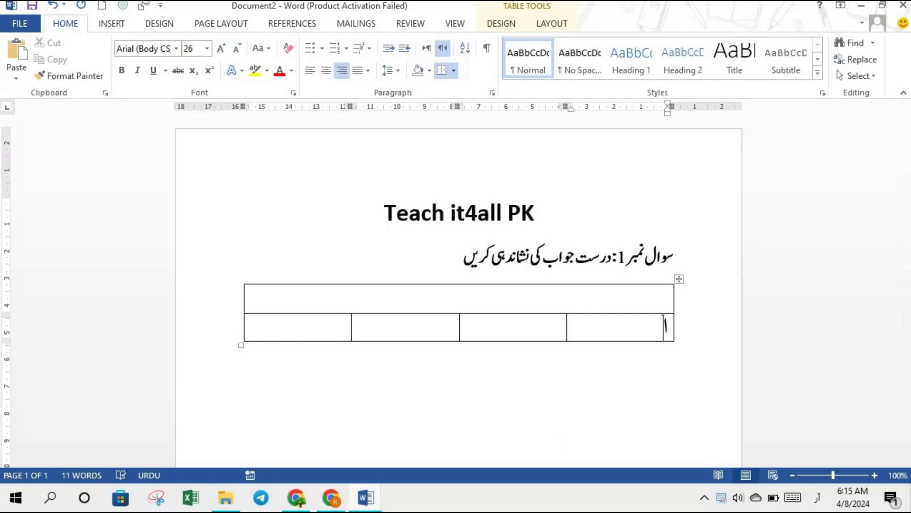
type("ل")
type("ف")
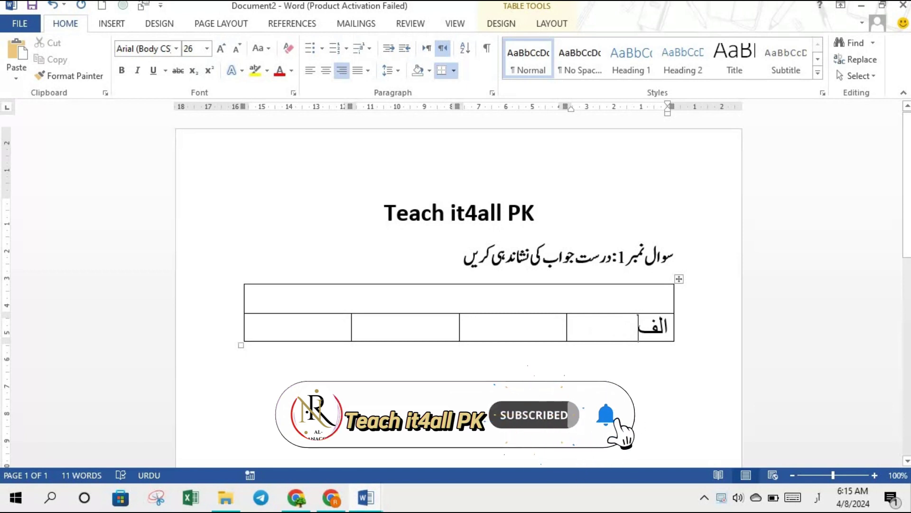
type(")")
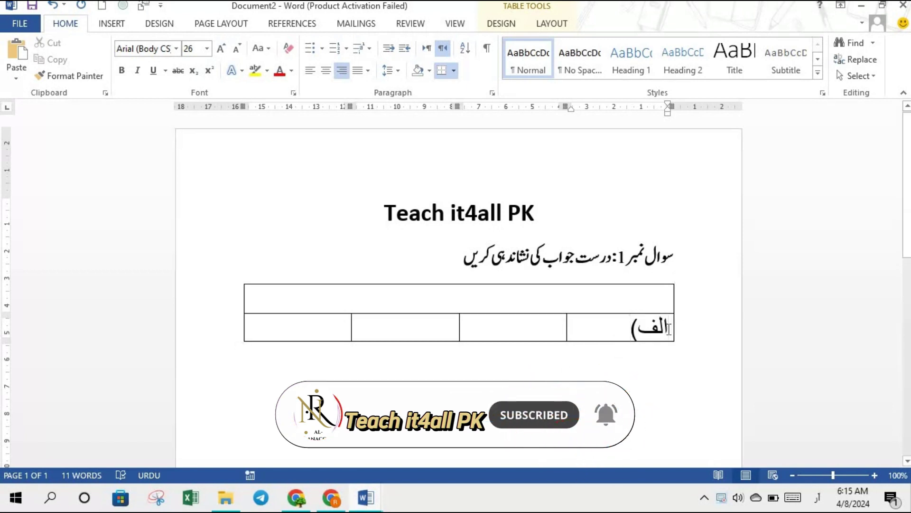
left_click(668, 327)
type("(")
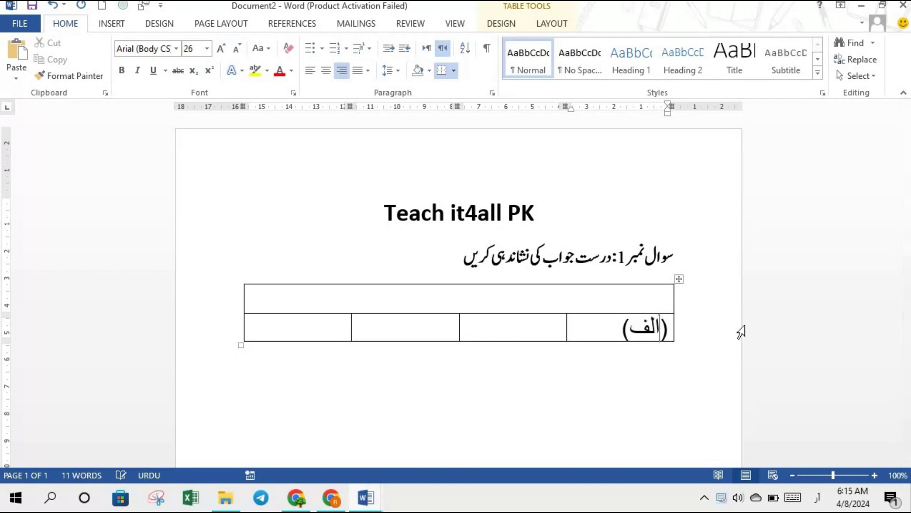
left_click_drag(667, 327, 624, 332)
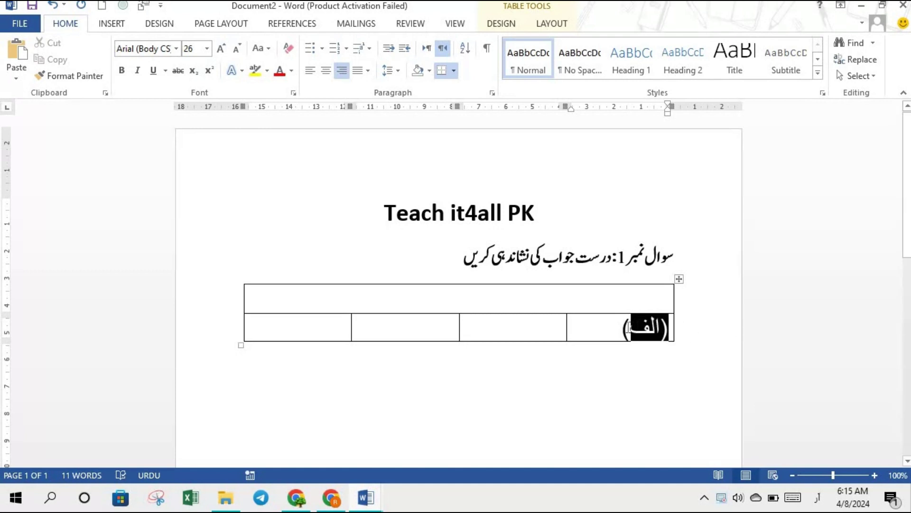
Step: Fill the next lower cells with (ب), (ج) and (د)
left_click(557, 327)
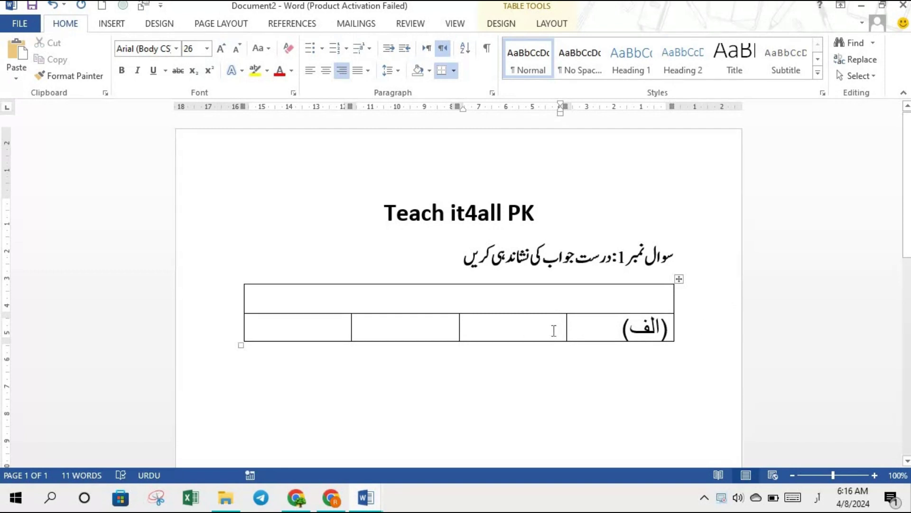
type("(")
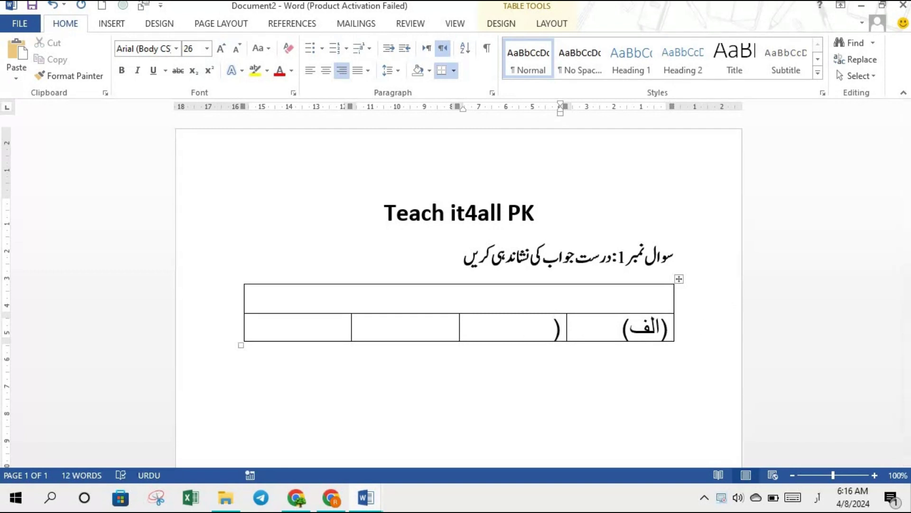
type("ب")
type(")")
left_click(444, 329)
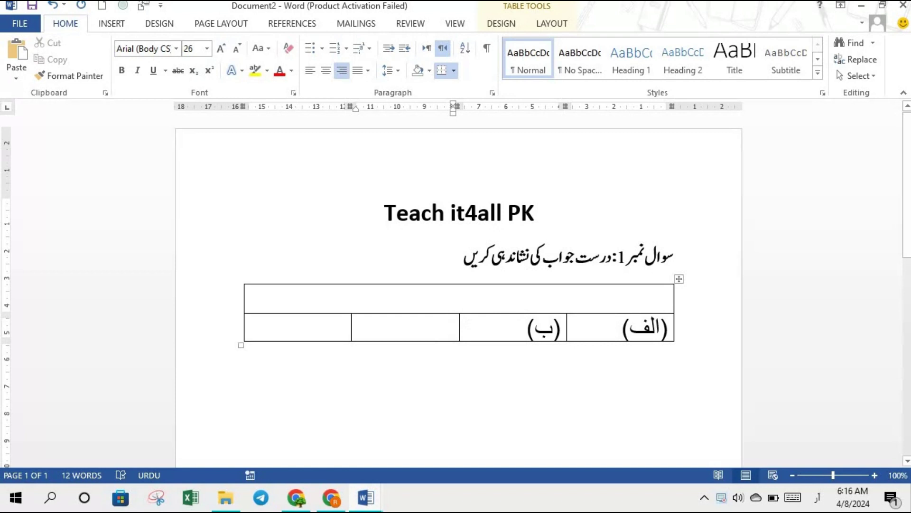
type("ج)")
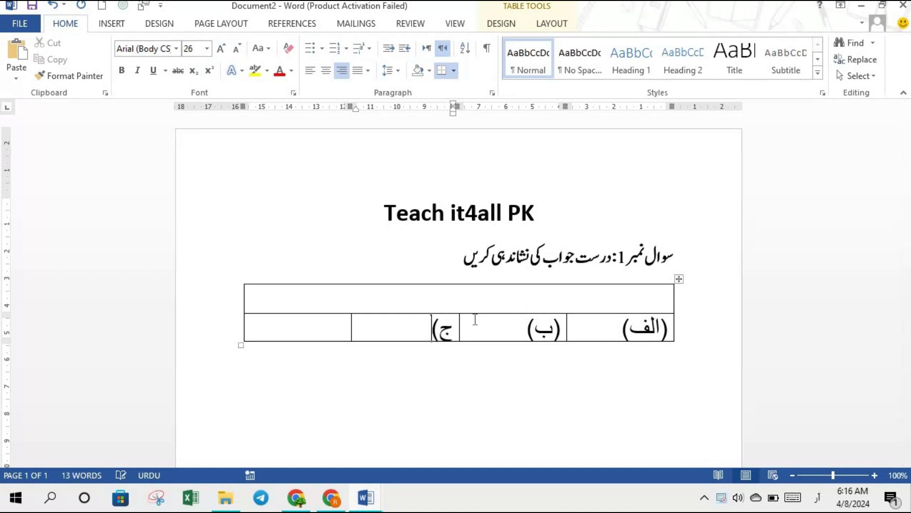
left_click(455, 331)
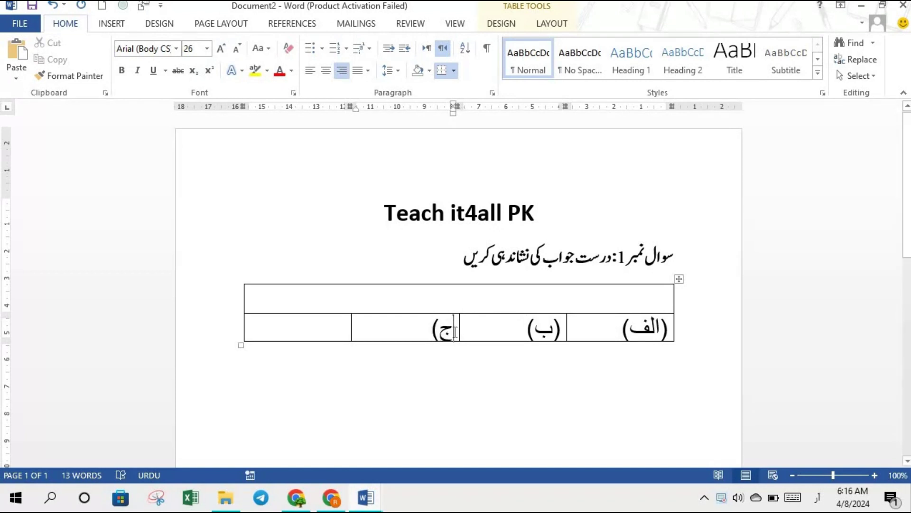
type(")")
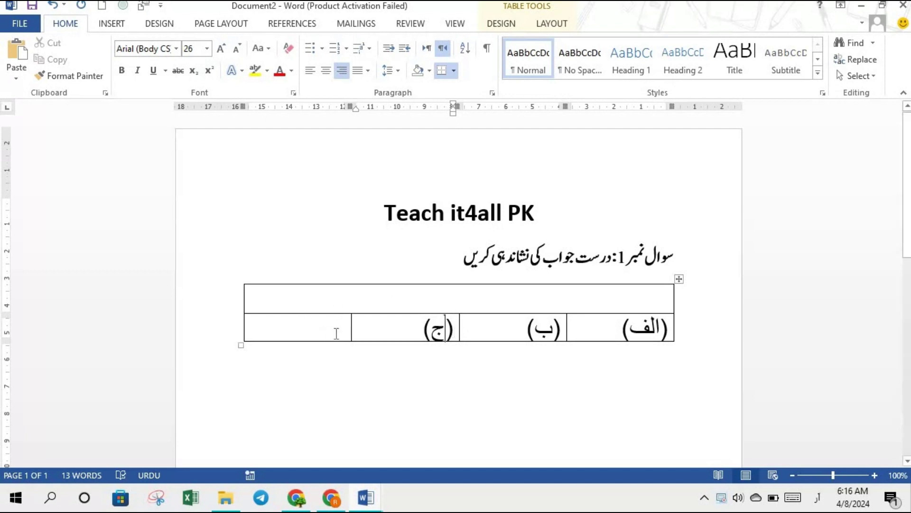
left_click(336, 334)
type(")")
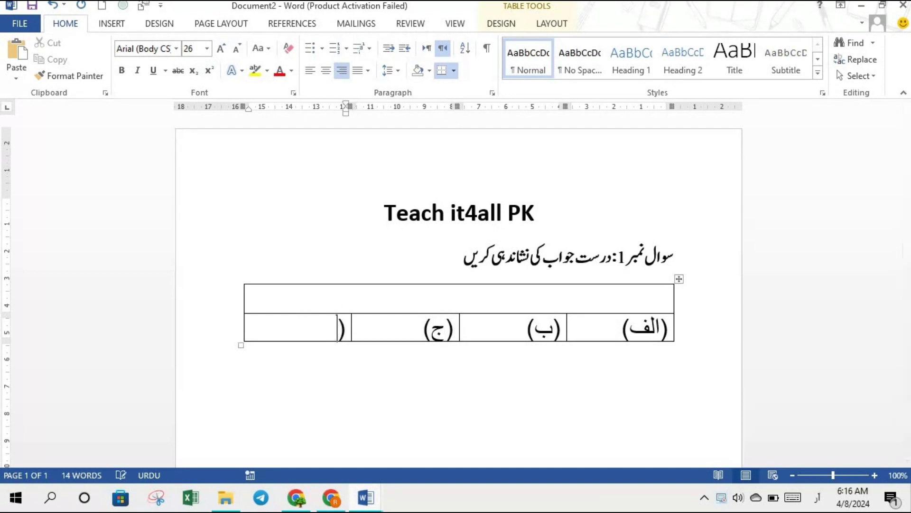
type("د(")
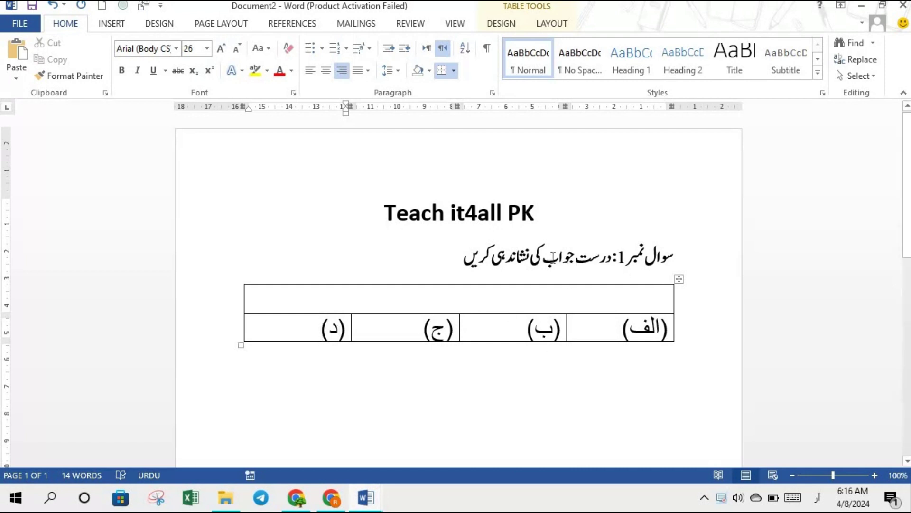
Step: Apply the Urdu instruction line's formatting to the option labels with Format Painter
left_click(526, 256)
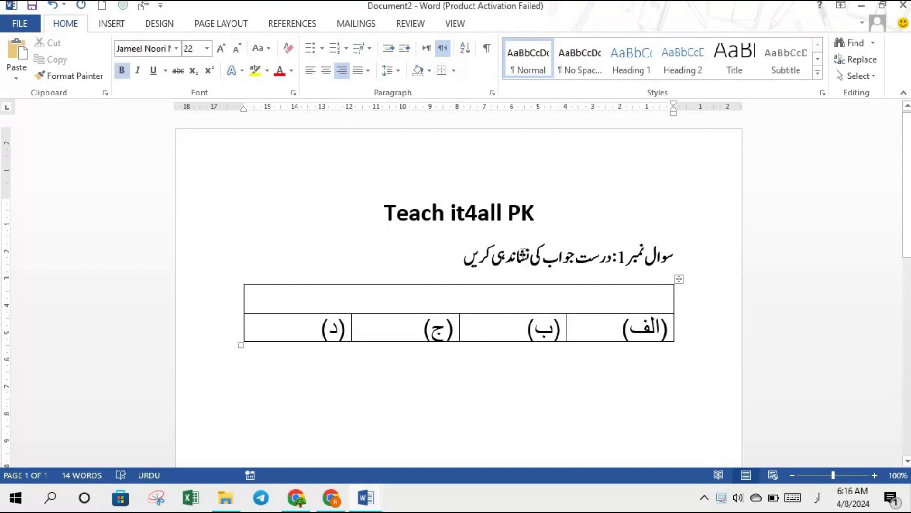
left_click(75, 76)
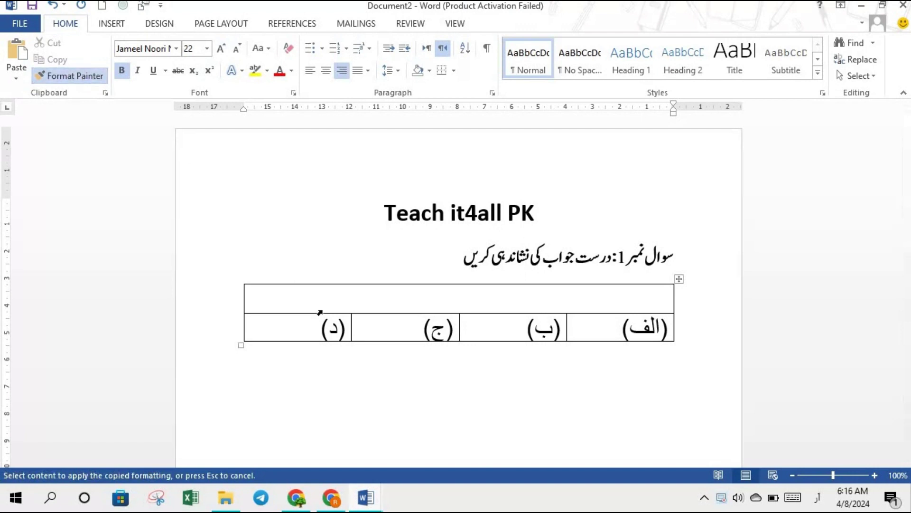
left_click_drag(322, 327, 639, 330)
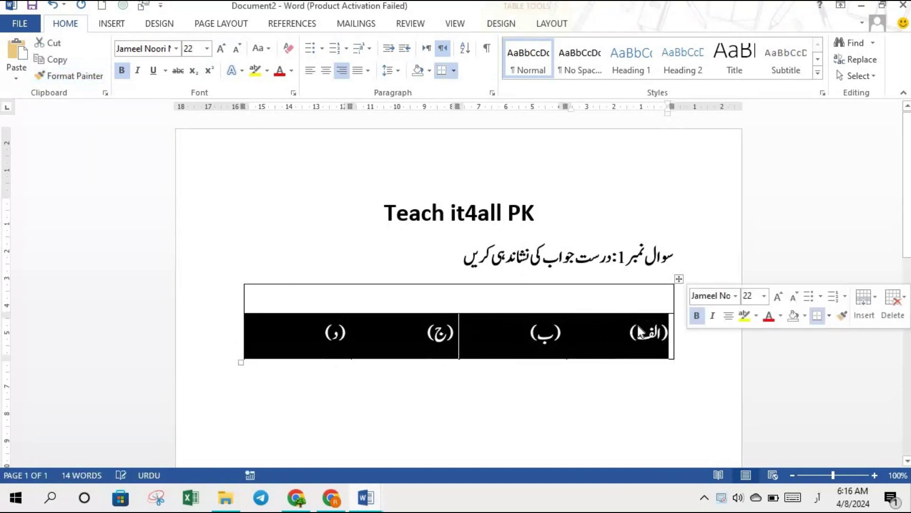
left_click(534, 377)
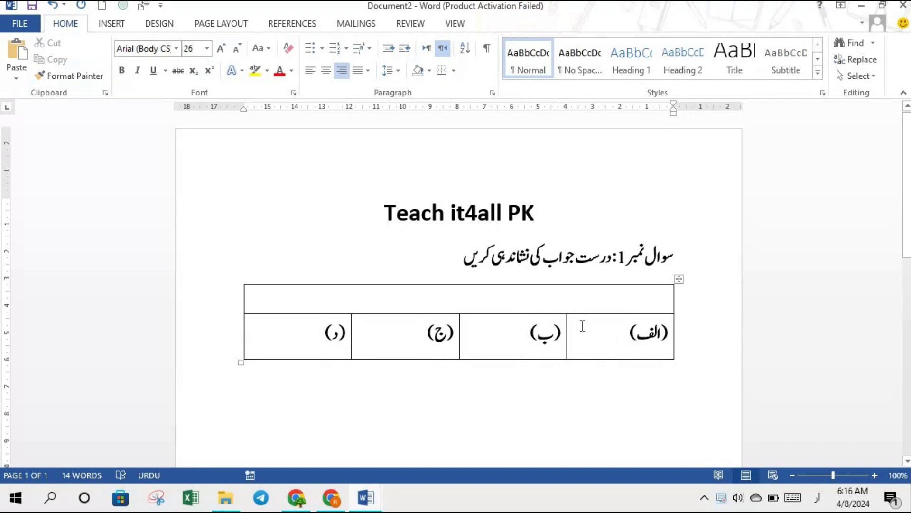
Step: Shrink the option-label row to 11-point text so the row gets shorter
left_click_drag(672, 328, 313, 351)
key("ctrl+c")
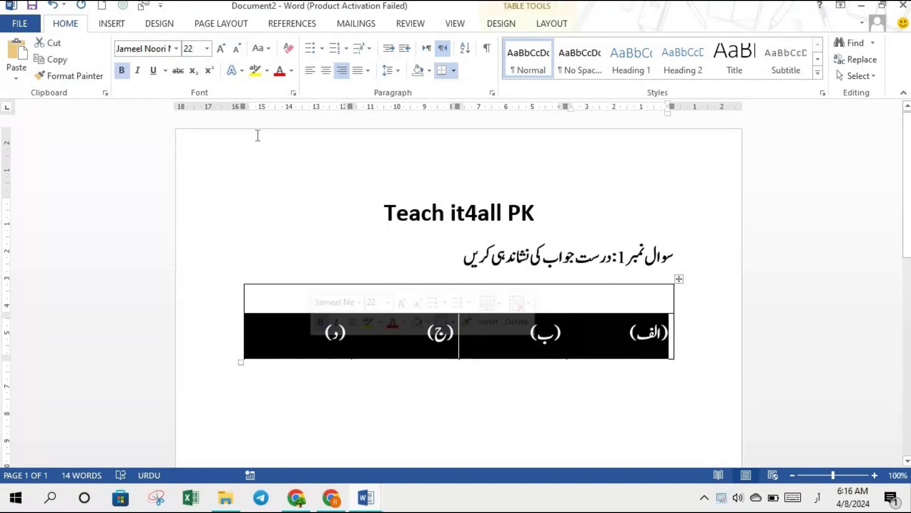
left_click(237, 49)
left_click(238, 54)
left_click(238, 55)
left_click(238, 54)
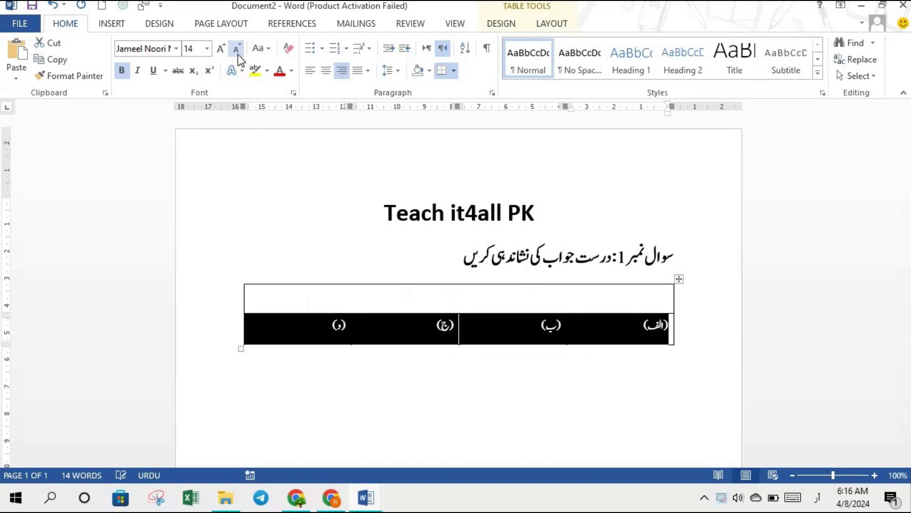
left_click(238, 54)
left_click(237, 54)
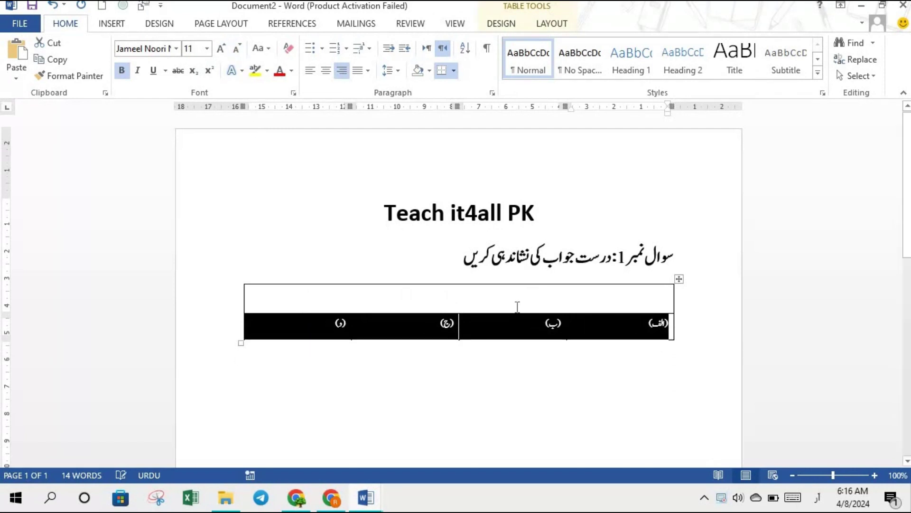
left_click(574, 389)
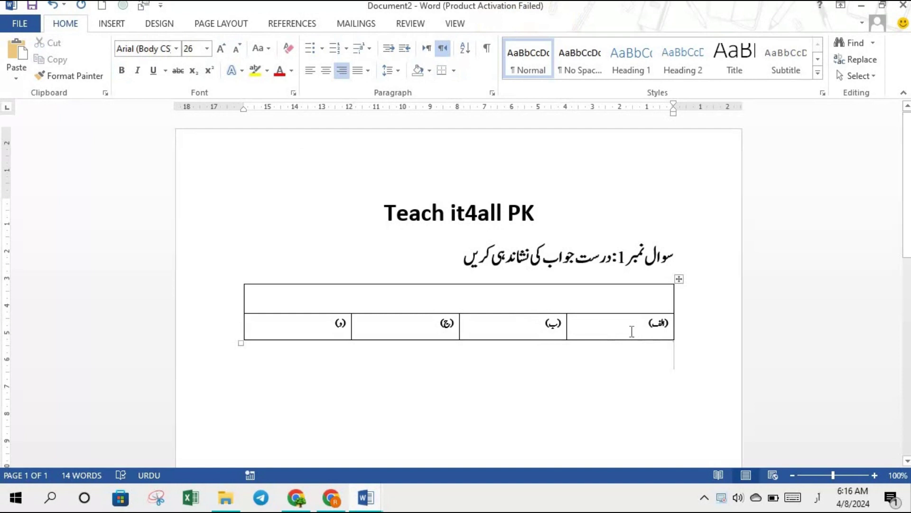
left_click(650, 329)
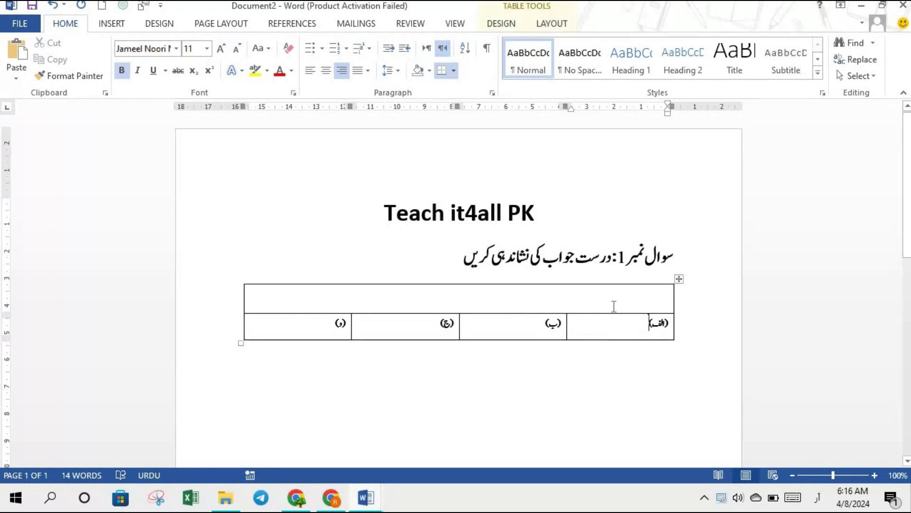
Step: Type a 1 into the table's empty top question cell
left_click(649, 302)
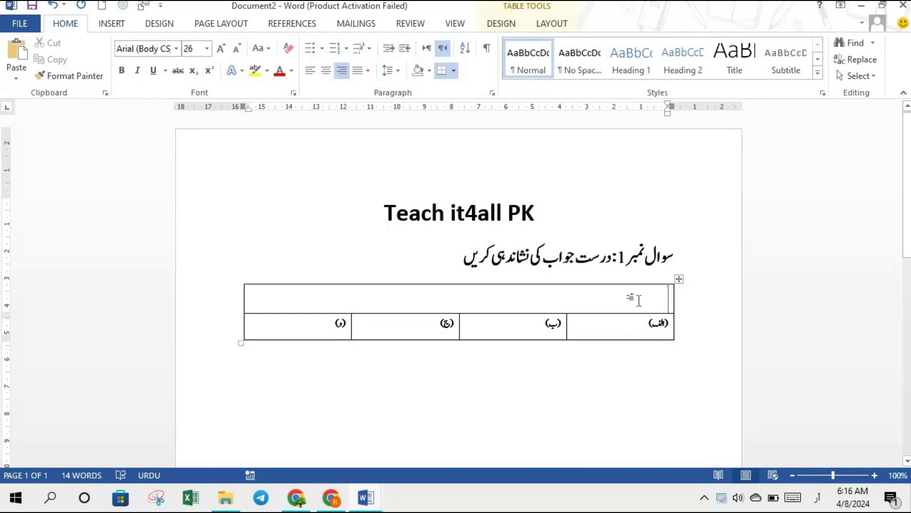
type("1")
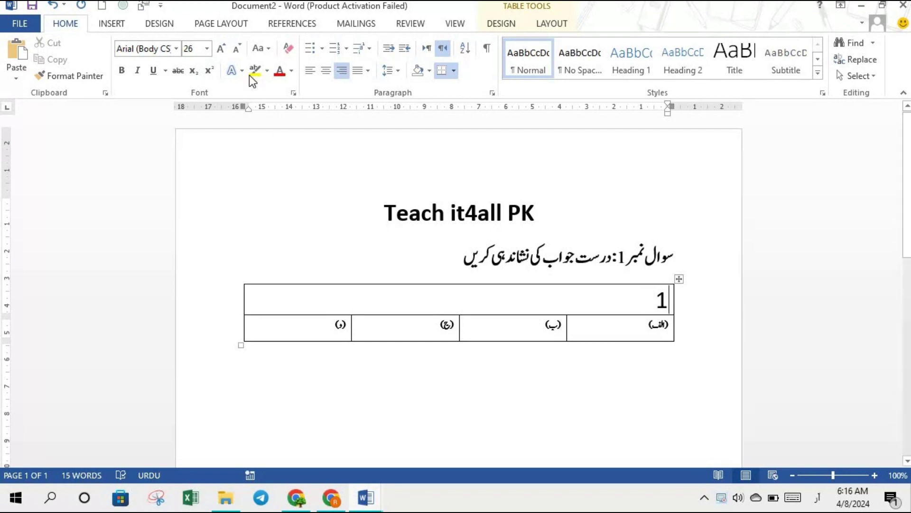
left_click(207, 49)
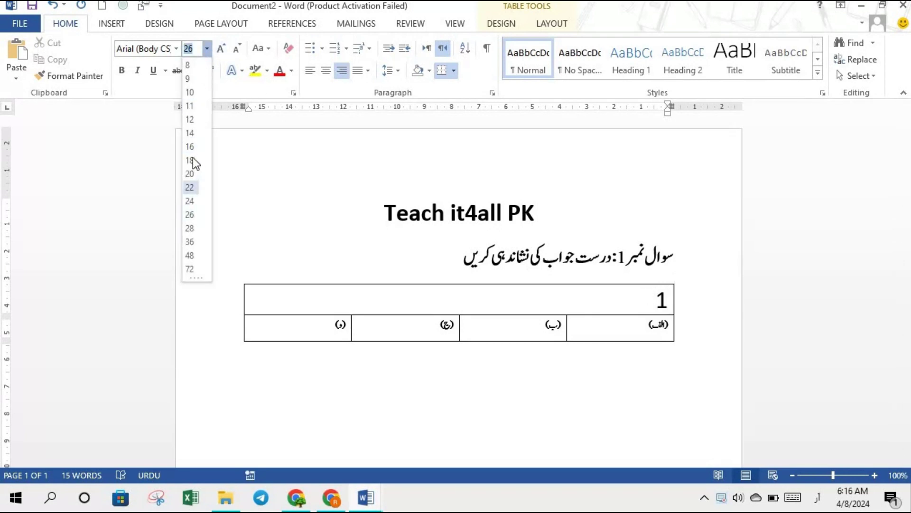
left_click(190, 105)
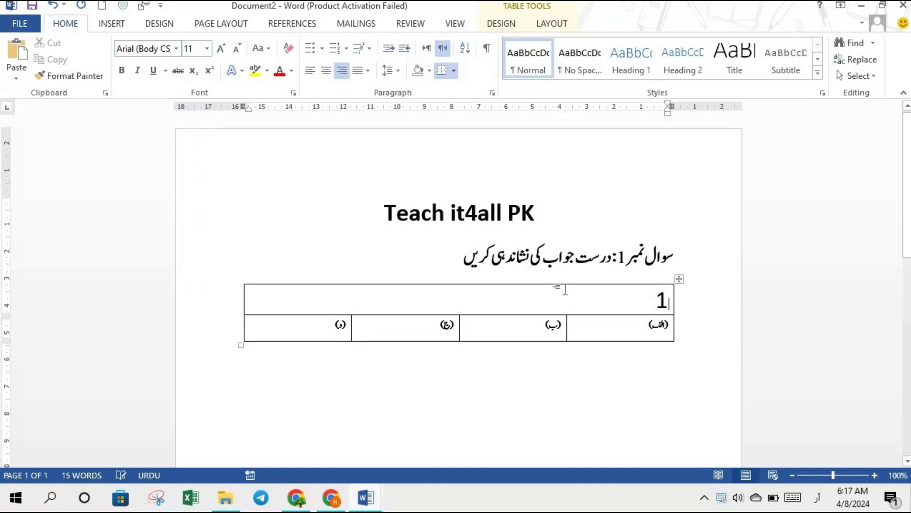
left_click(667, 304)
triple_click(668, 302)
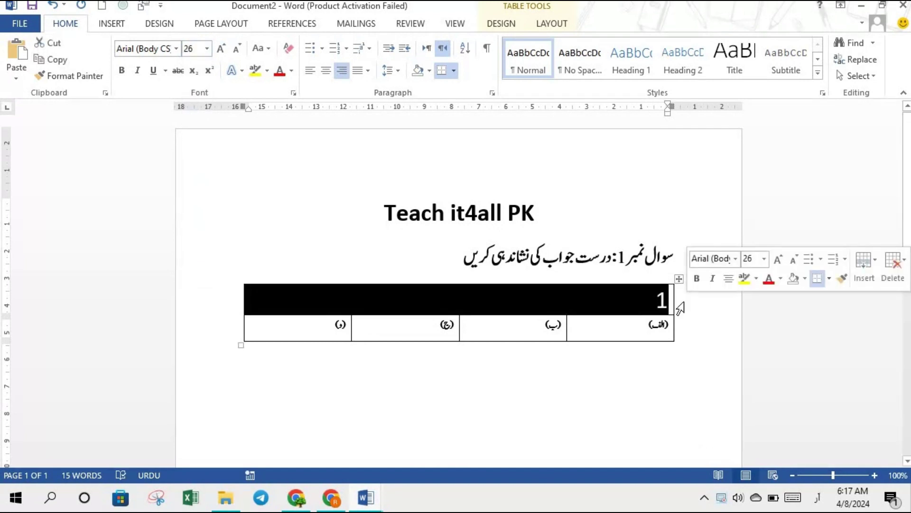
left_click(734, 332)
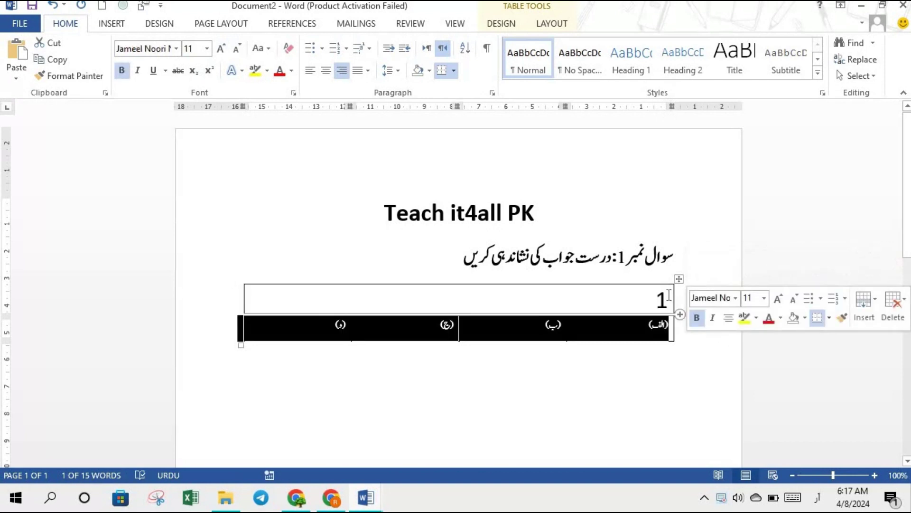
left_click(592, 258)
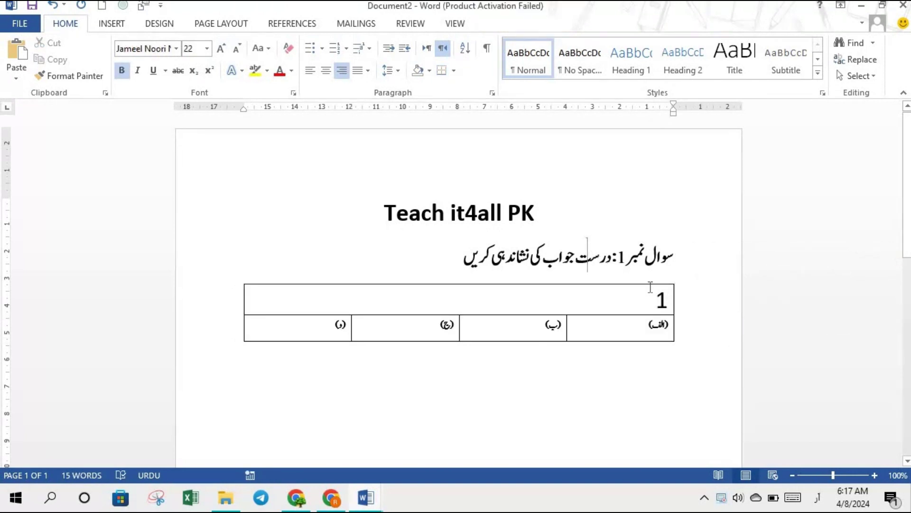
Step: Make the top cell's text 22 point, clear the cell, and select the whole table
left_click(668, 302)
double_click(668, 302)
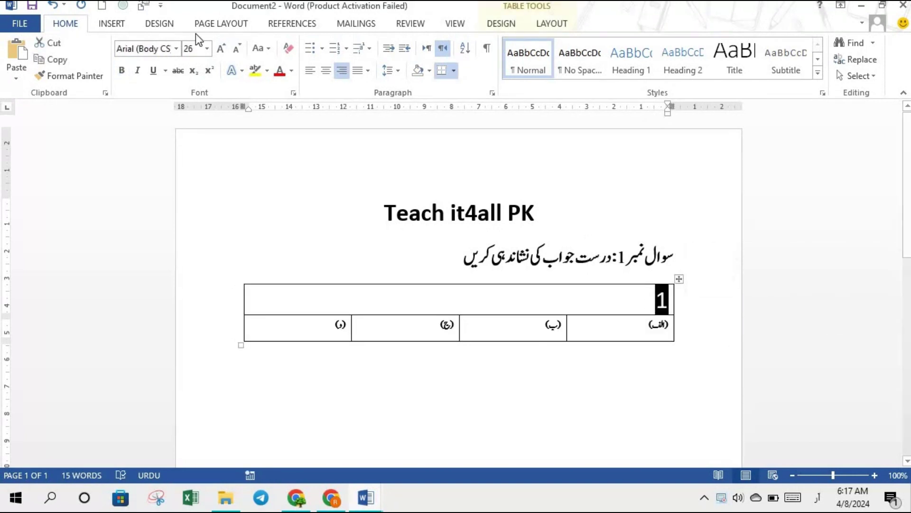
left_click(206, 48)
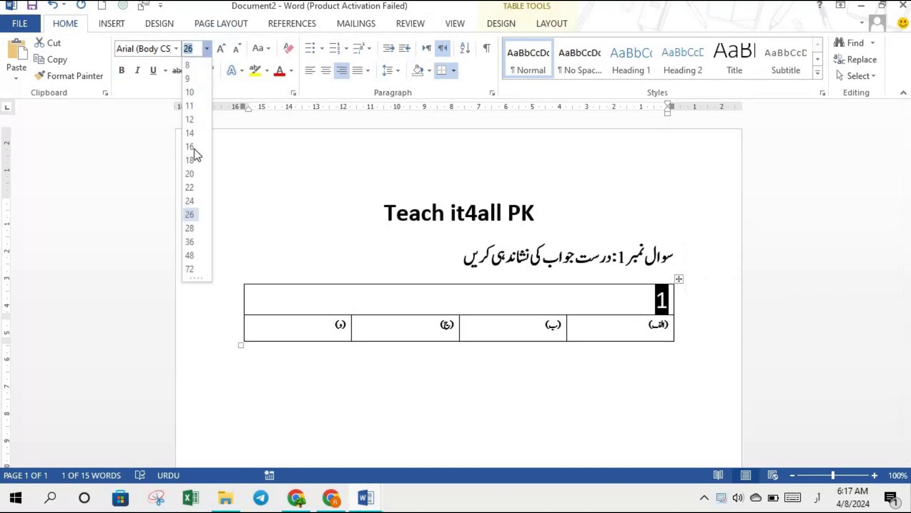
left_click(190, 187)
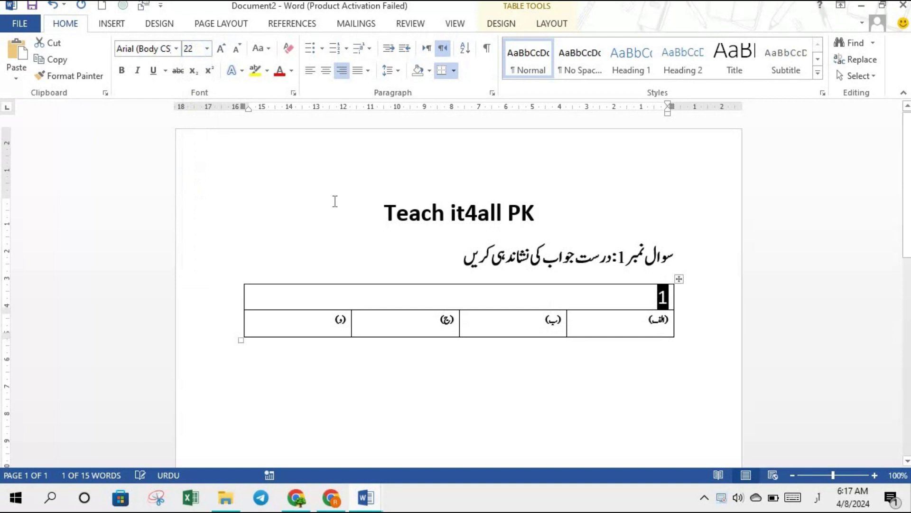
left_click(653, 301)
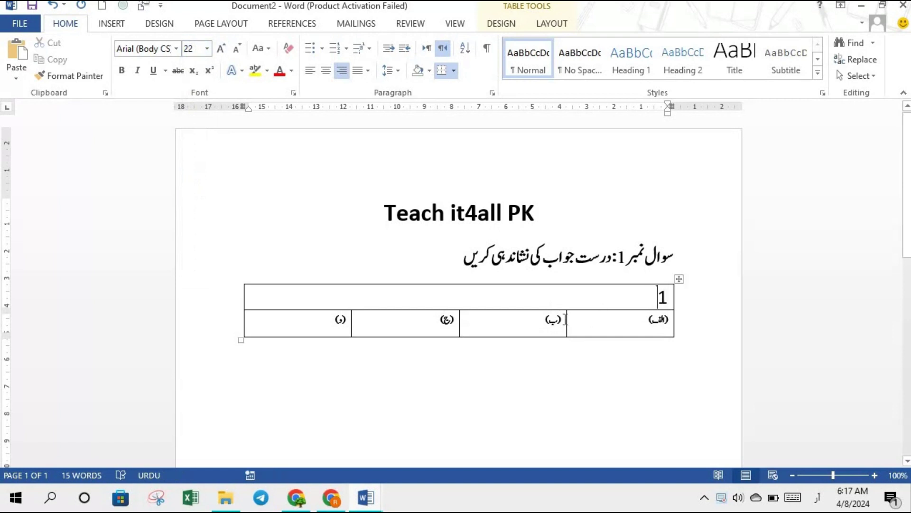
type(":")
key("BackSpace")
key("BackSpace")
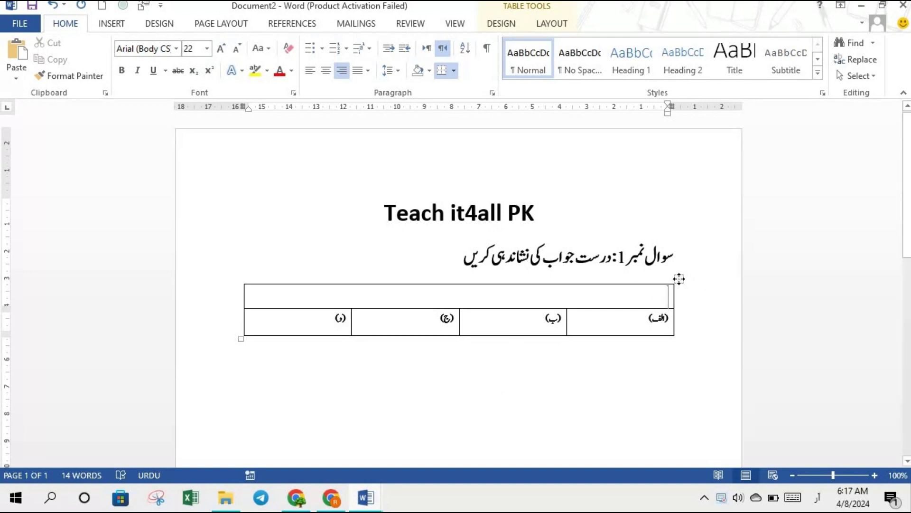
left_click(678, 279)
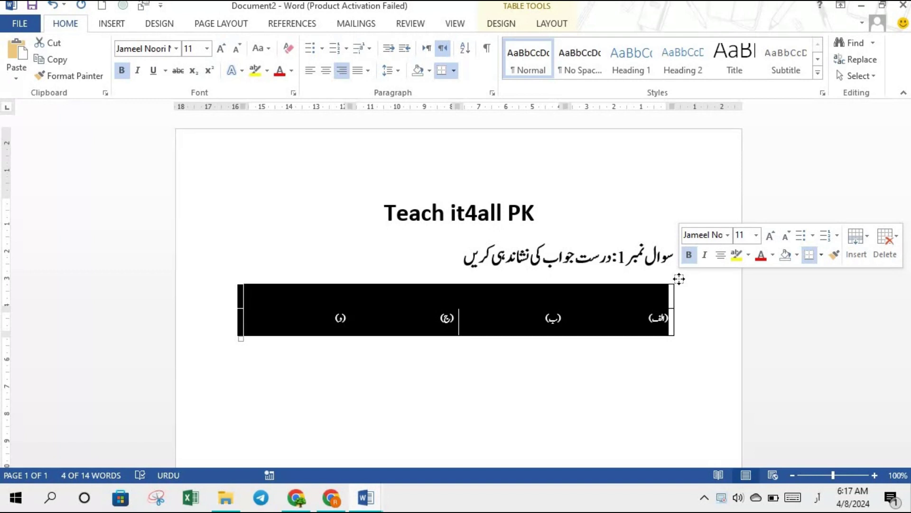
Step: Paste several more copies of the question-and-options table below the original
left_click(682, 335)
left_click(669, 405)
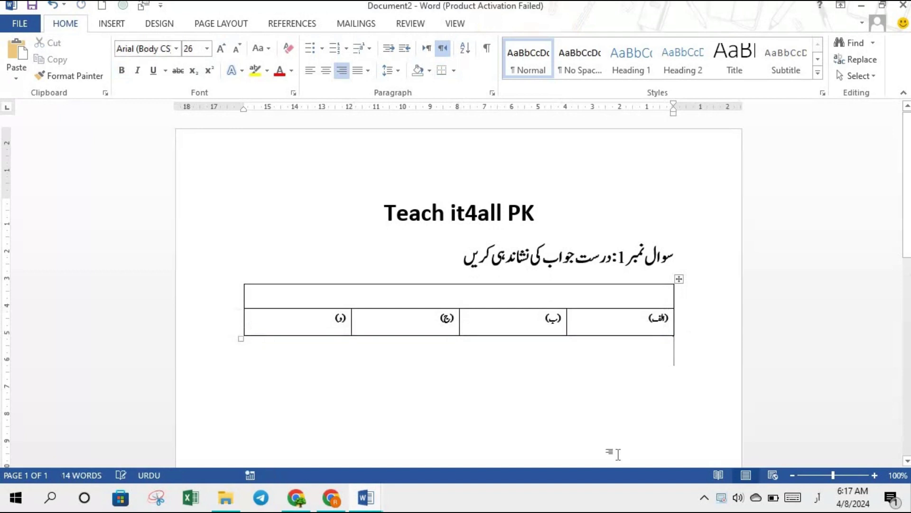
key("ctrl+v")
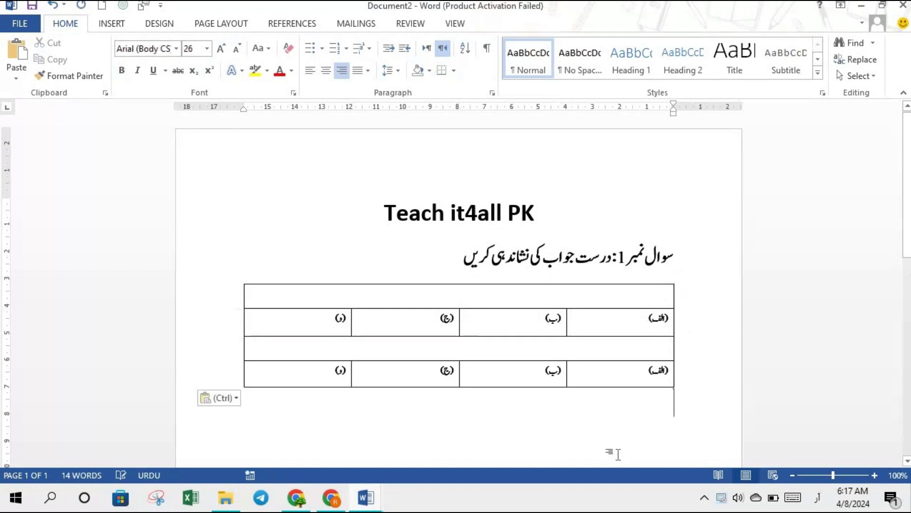
key("ctrl+v")
key("ctrl+v")
key("ctrl+v")
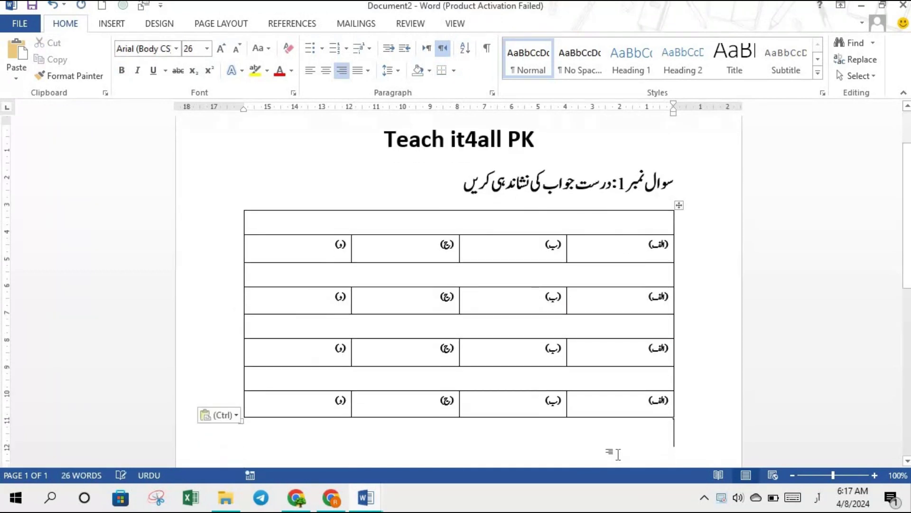
key("ctrl+v")
key("ctrl+v")
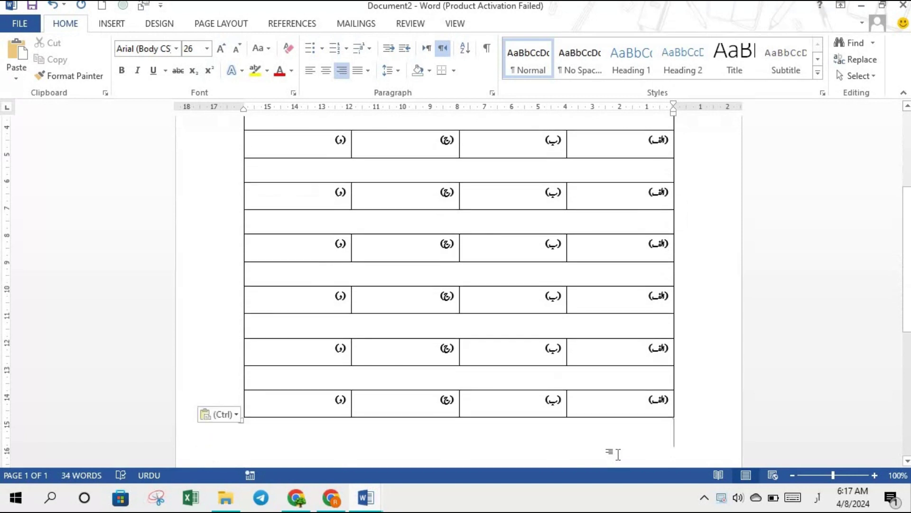
key("ctrl+v")
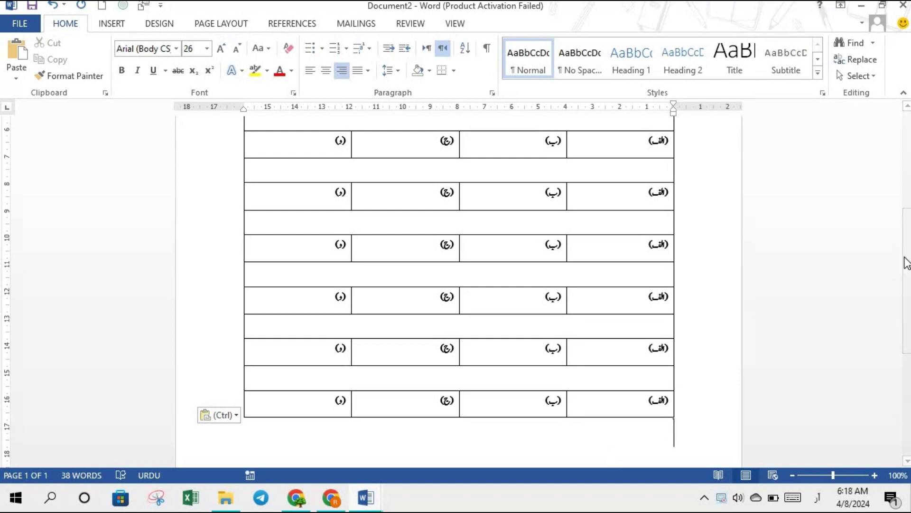
Step: Type '1:' in the first question cell at the top
left_click_drag(908, 230, 907, 164)
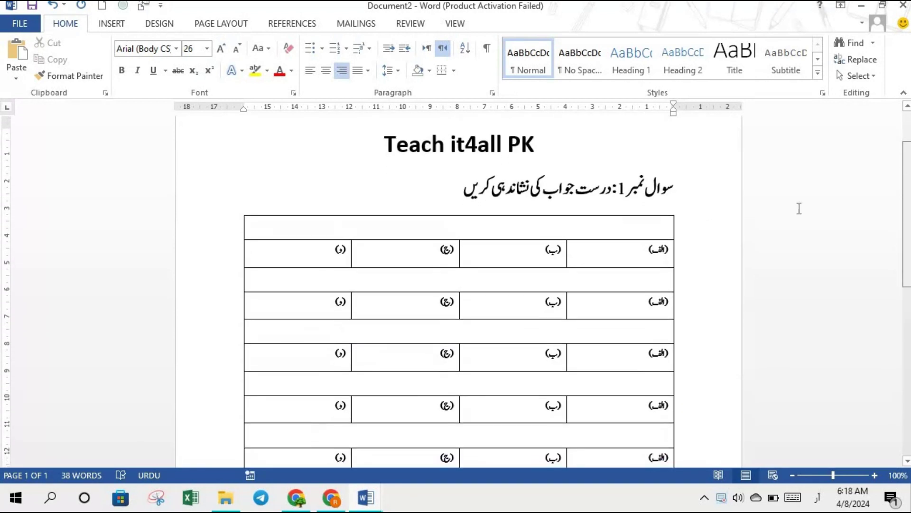
left_click(666, 223)
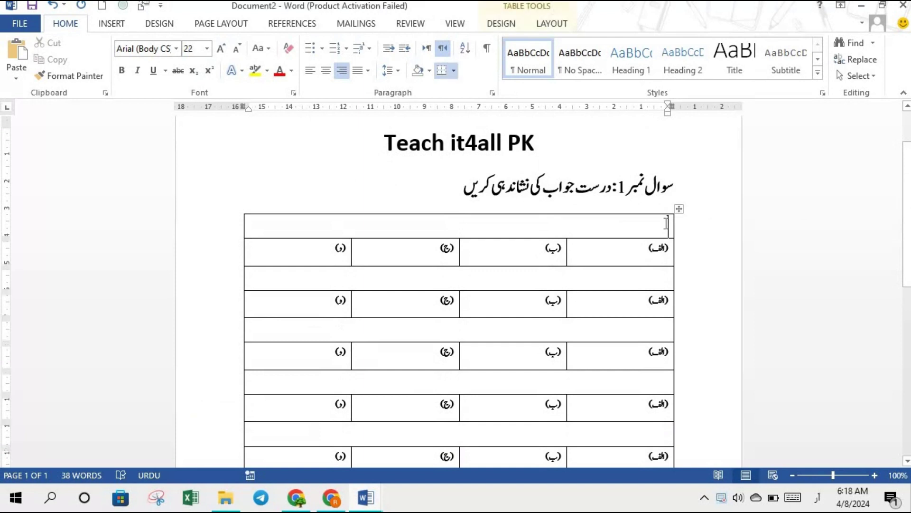
type("1")
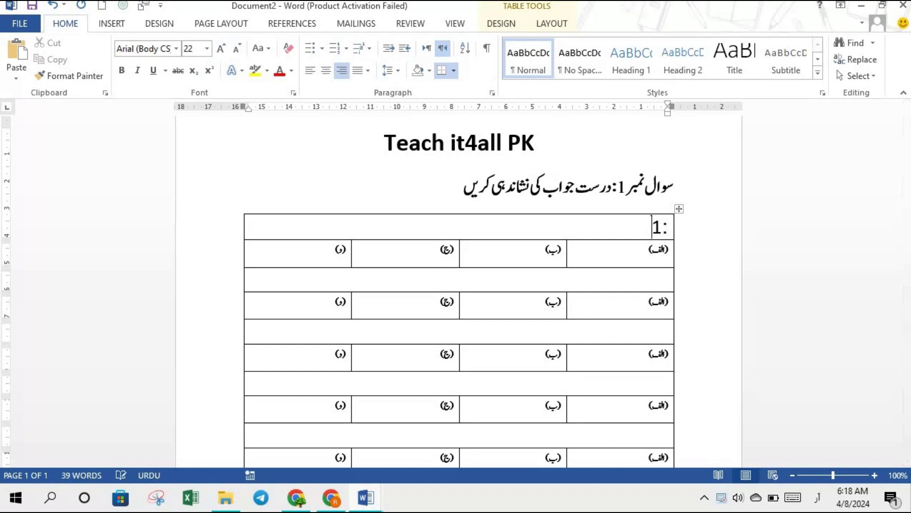
type(":")
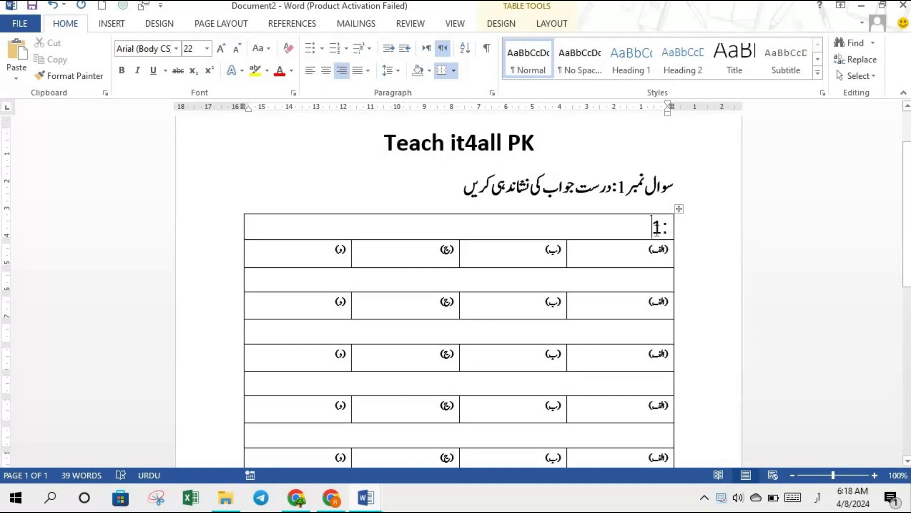
Step: Edit the colon after the 1, switching keyboard input between English and Urdu
left_click_drag(656, 231, 672, 227)
key("BackSpace")
type("-")
key("ctrl+z")
key("ctrl+y")
key("ctrl+z")
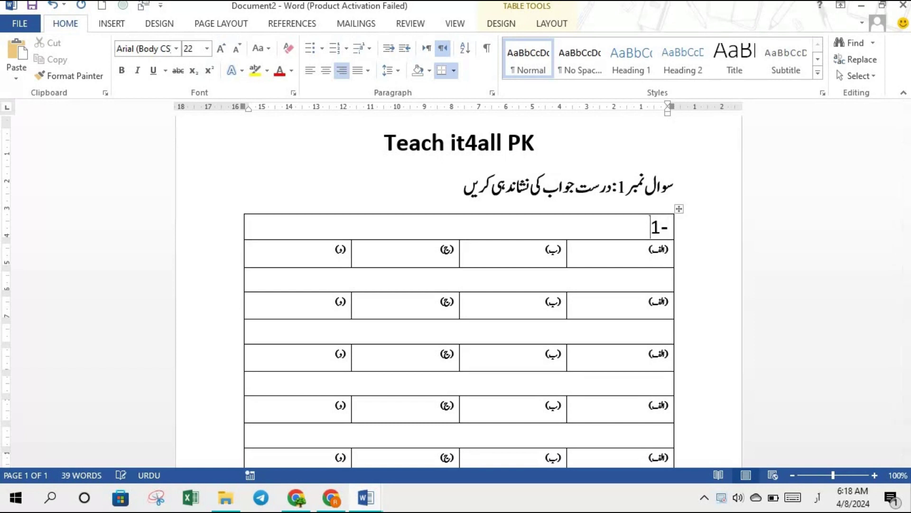
key("ctrl+y")
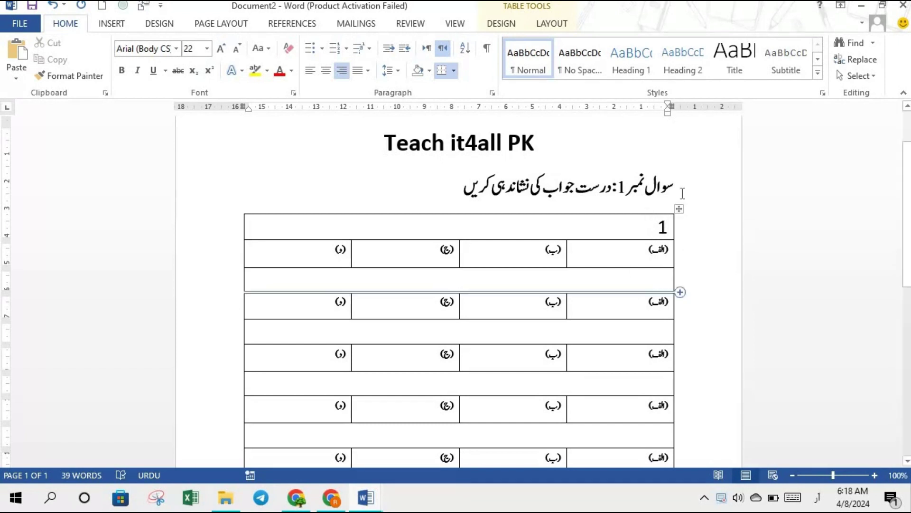
left_click(633, 229)
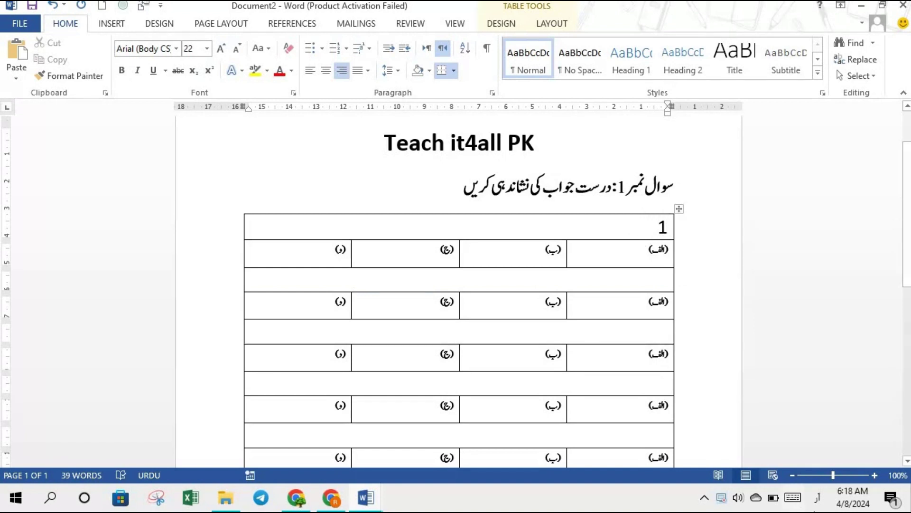
left_click(817, 497)
left_click(770, 368)
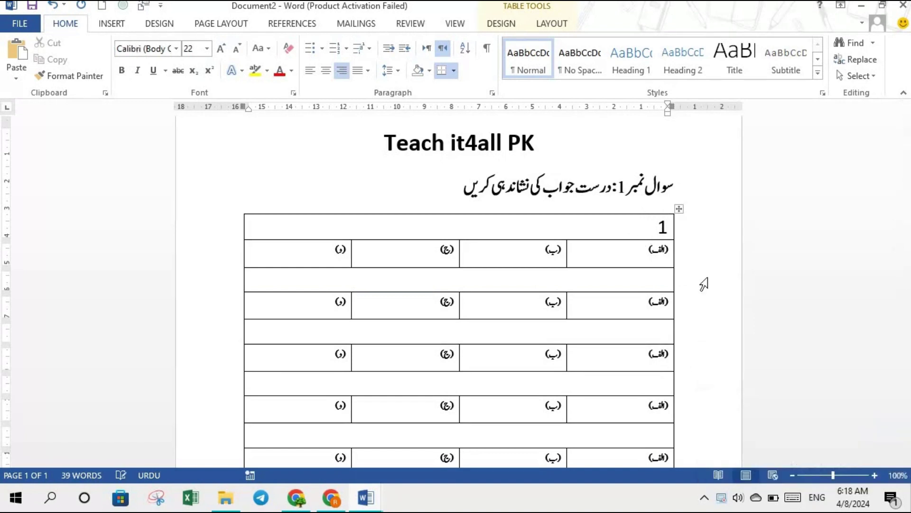
type(":")
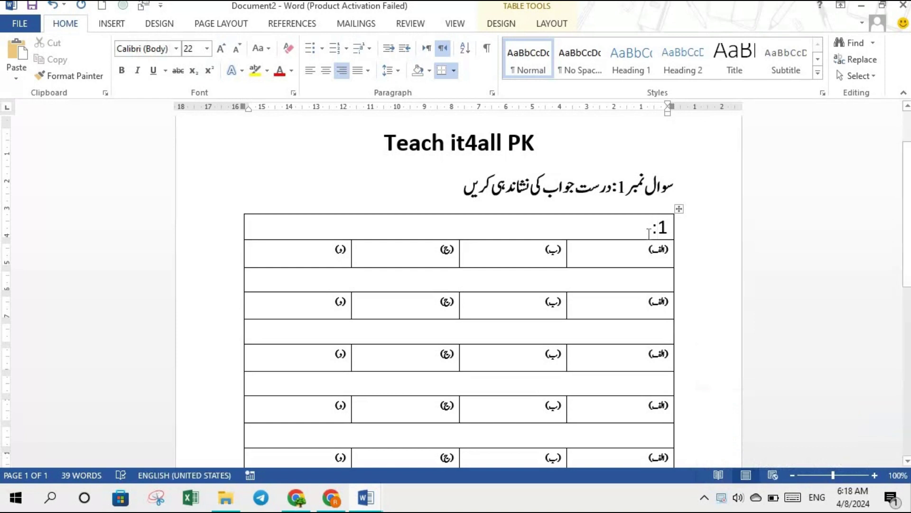
left_click(824, 497)
left_click(785, 417)
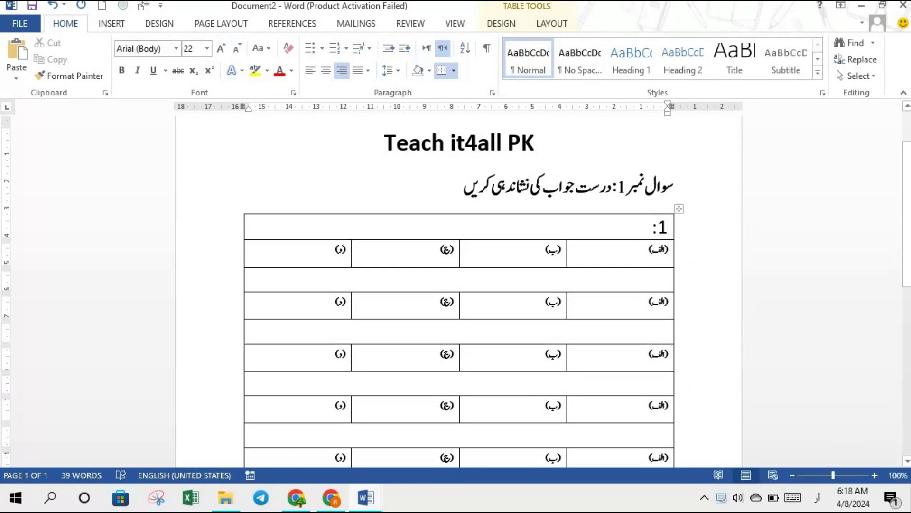
Step: Replace the top cell's text with '(1)' as the first question number
left_click(649, 234)
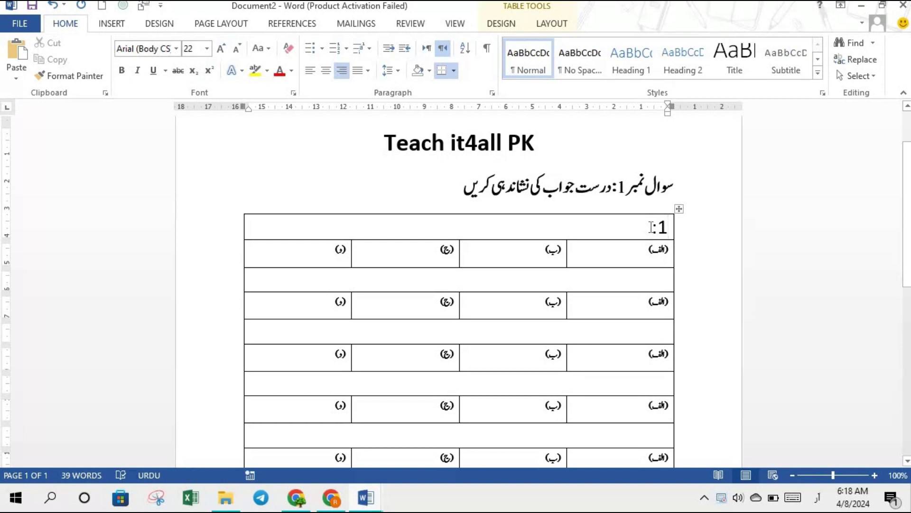
key("BackSpace")
type(":")
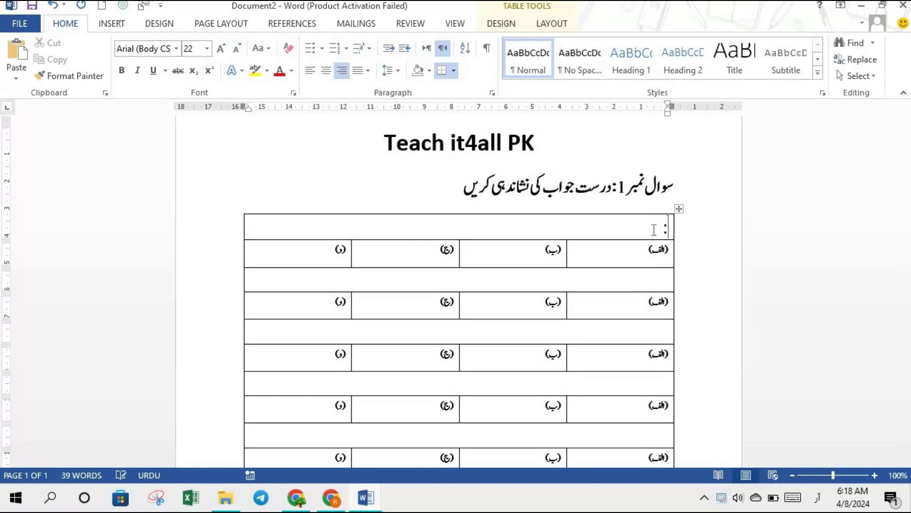
key("BackSpace")
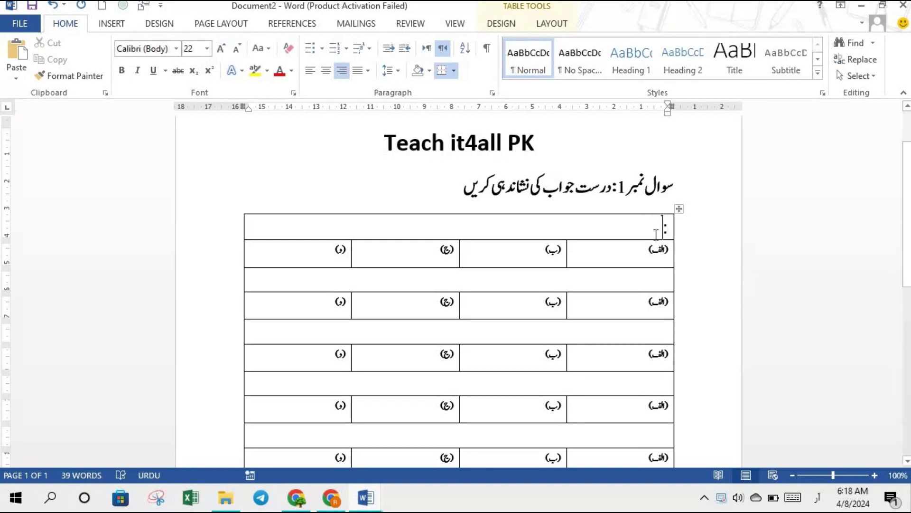
type(")")
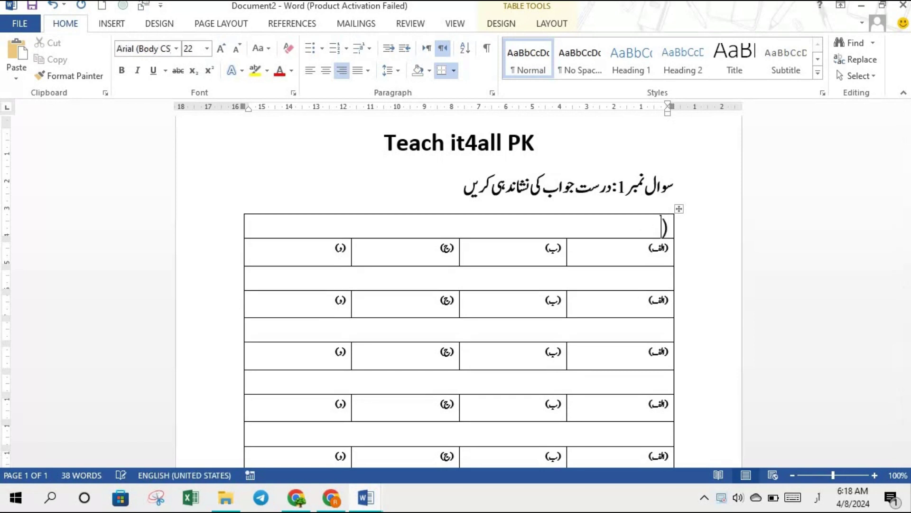
type("1")
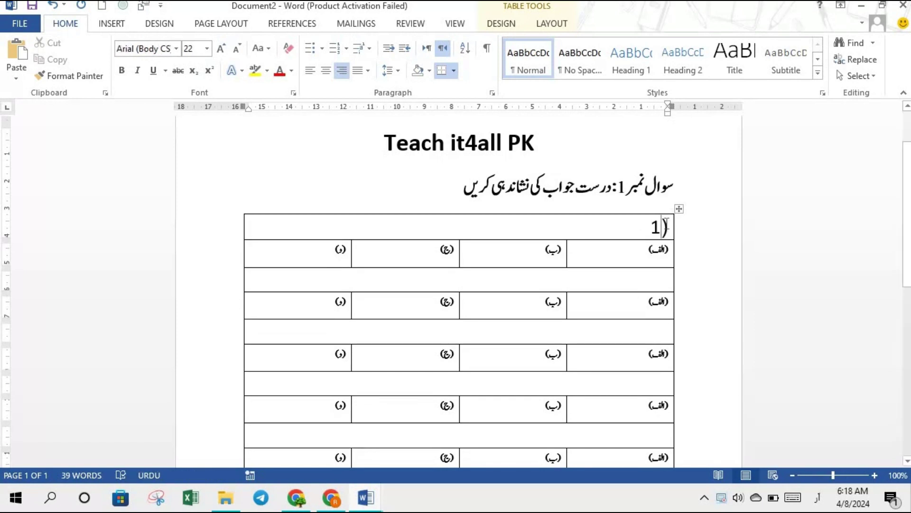
left_click(651, 228)
type("(")
Step: Set the (1) number to 20 point and convert it to automatic list numbering
left_click_drag(644, 227, 669, 227)
key("ctrl+c")
left_click(207, 48)
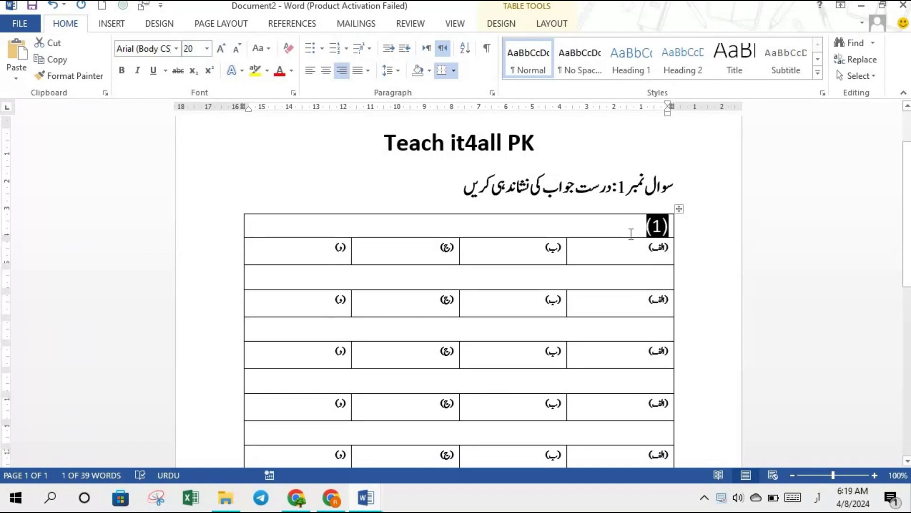
left_click(615, 231)
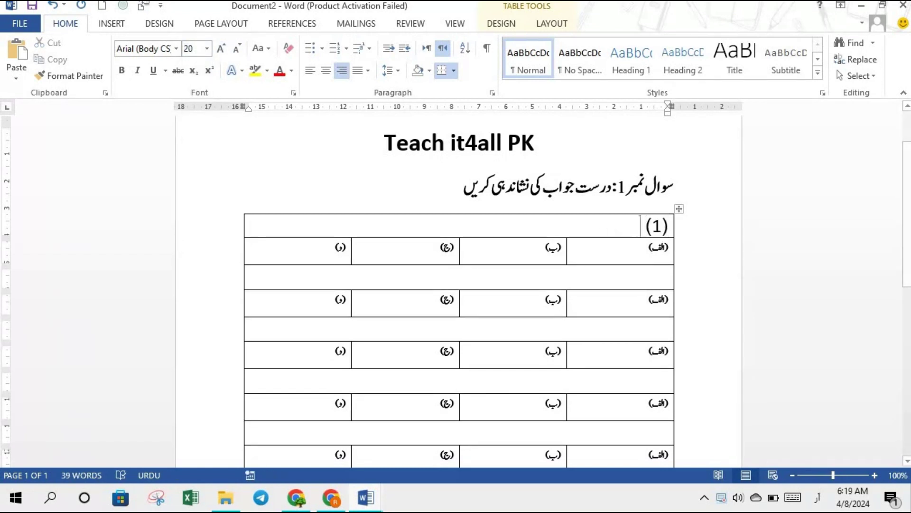
key("ctrl+v")
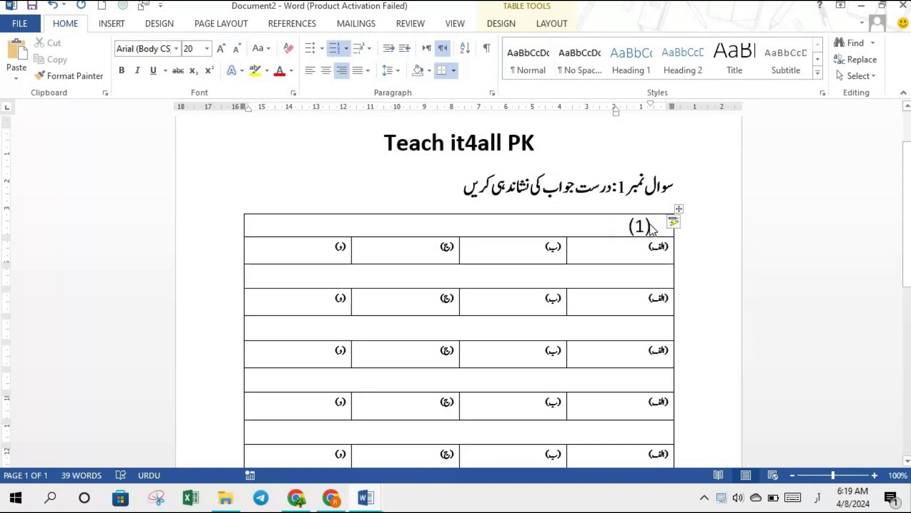
right_click(656, 225)
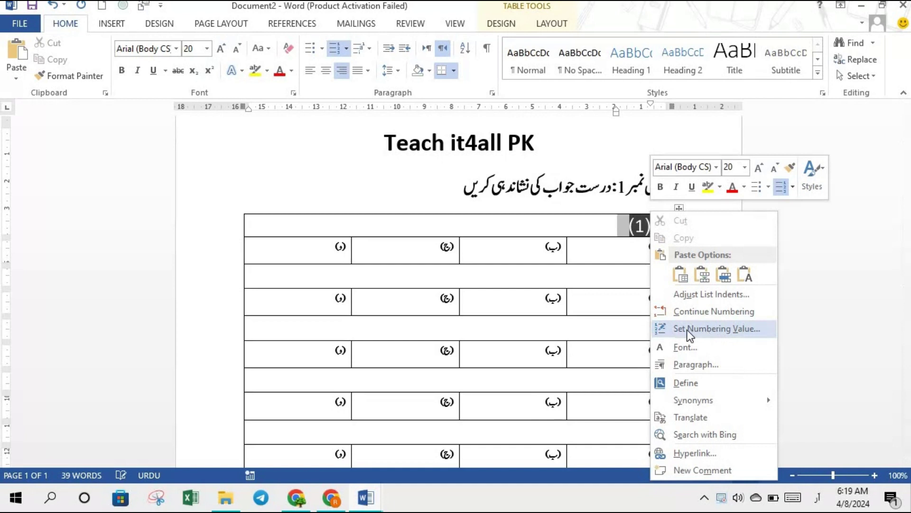
left_click(740, 335)
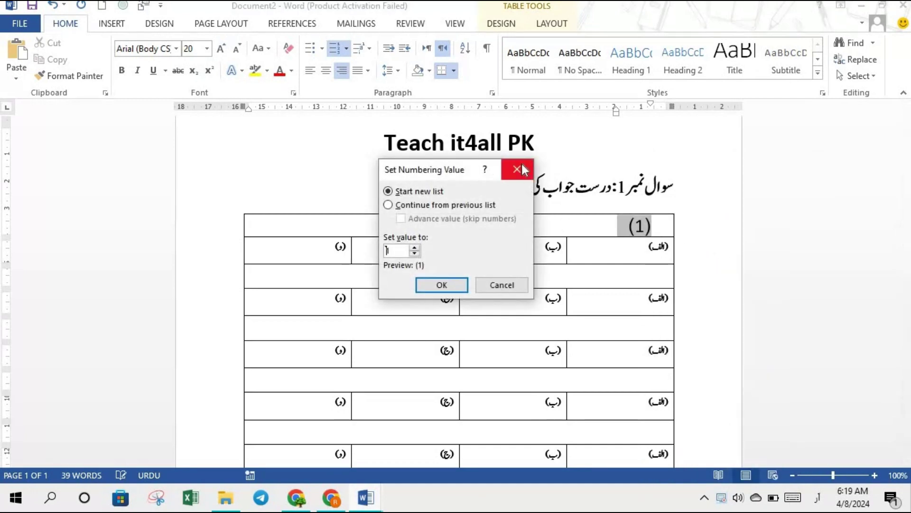
left_click(522, 168)
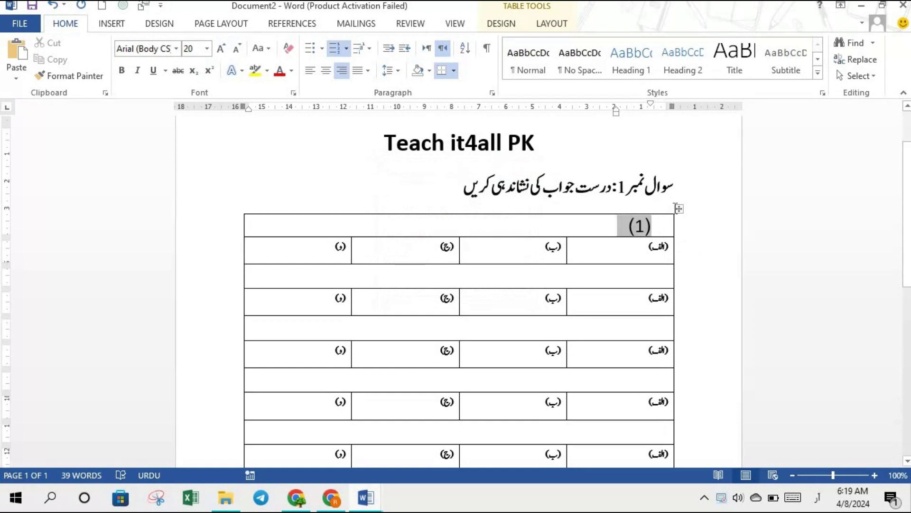
Step: Distribute the table's columns evenly and drag the first row's border to widen the (1) cell
right_click(678, 209)
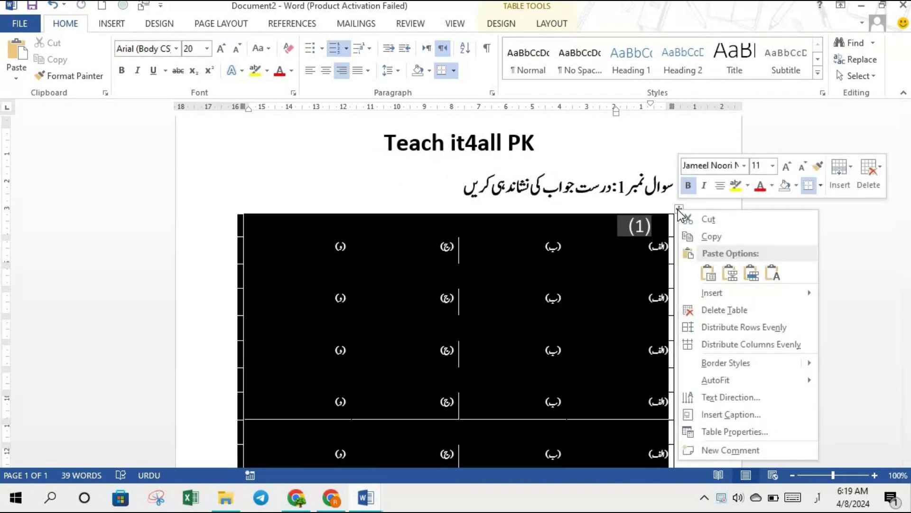
left_click(679, 209)
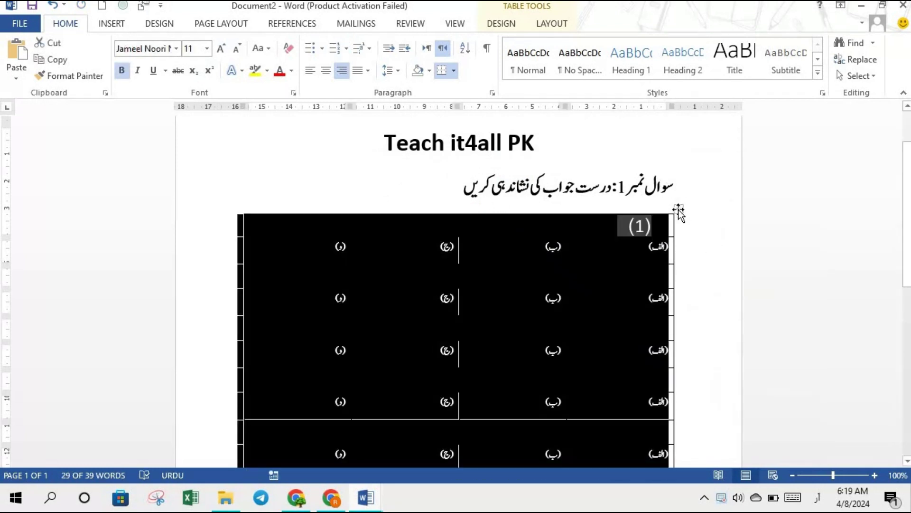
right_click(679, 210)
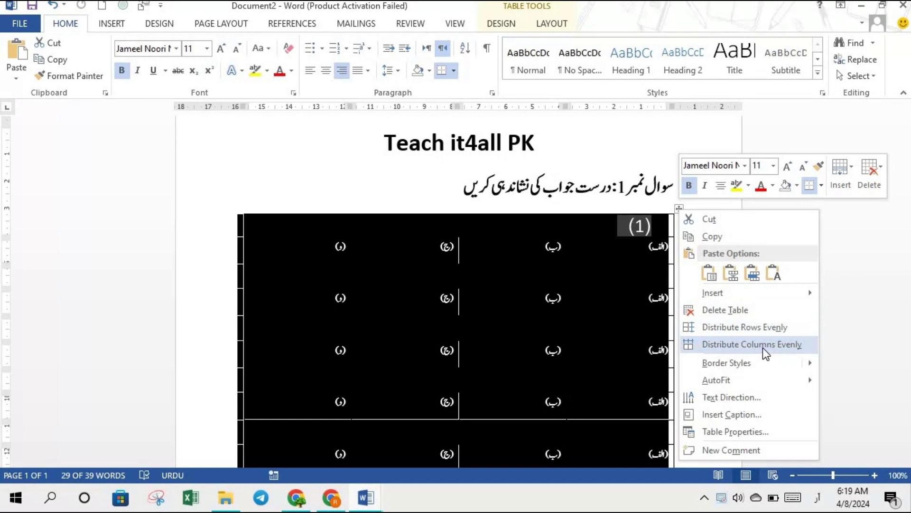
left_click(694, 143)
left_click(662, 228)
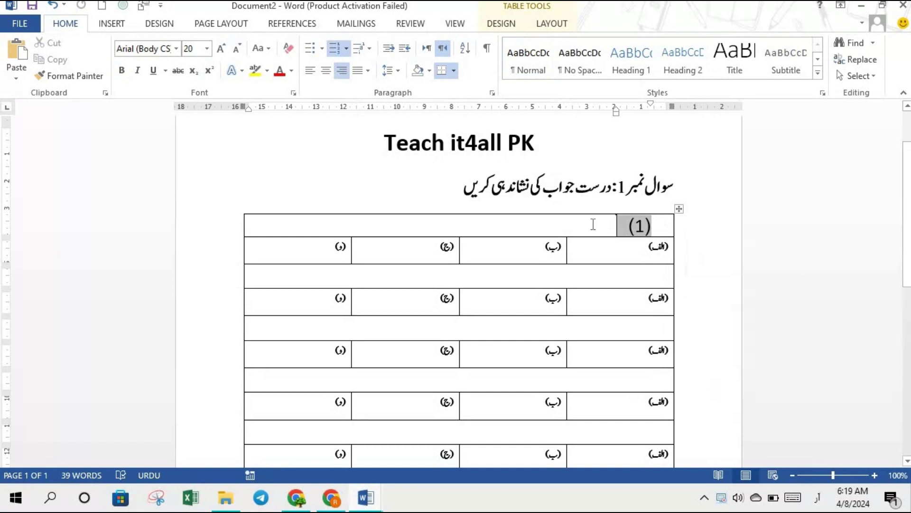
left_click(631, 313)
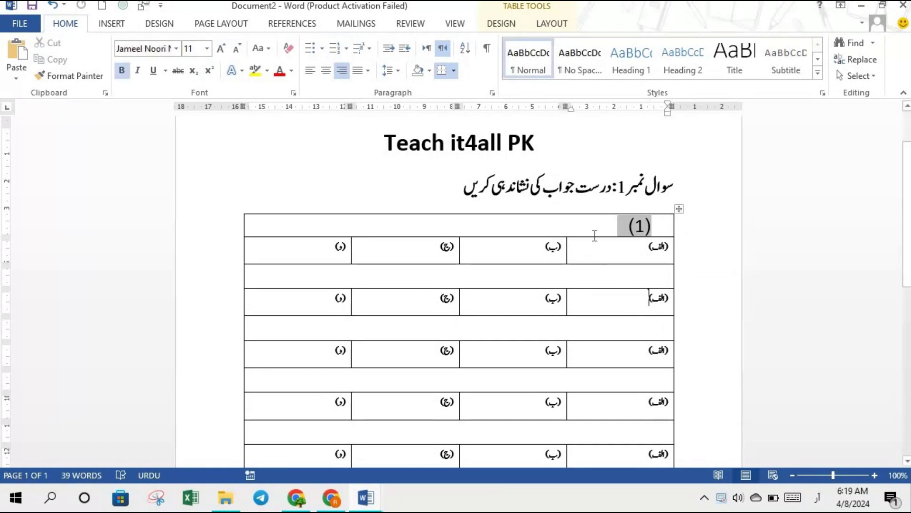
left_click_drag(647, 226, 612, 227)
left_click(646, 226)
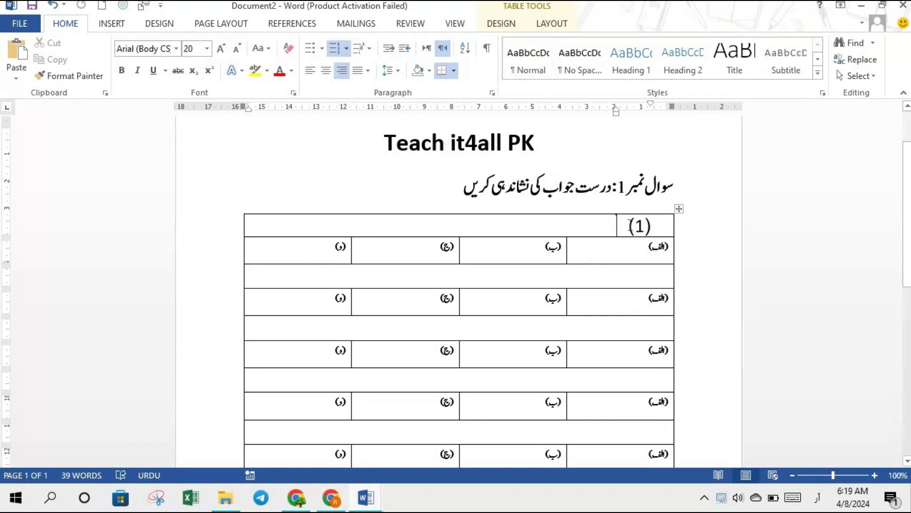
left_click_drag(617, 226, 617, 226)
Step: Delete the (1) number and select the now-empty first-row cell
key("BackSpace")
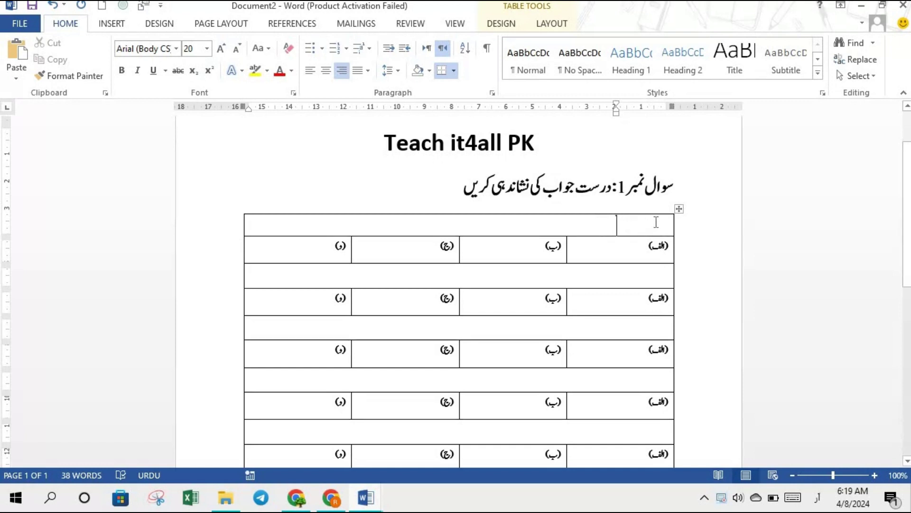
double_click(660, 227)
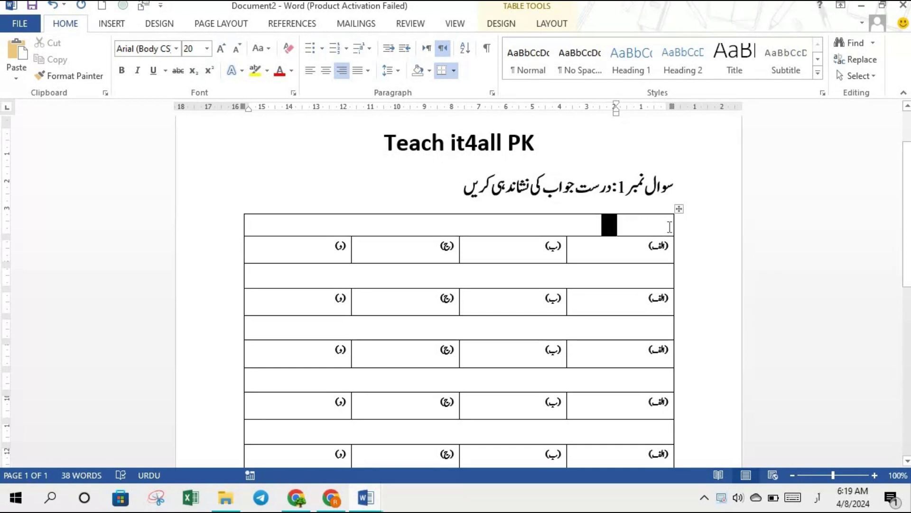
left_click(657, 226)
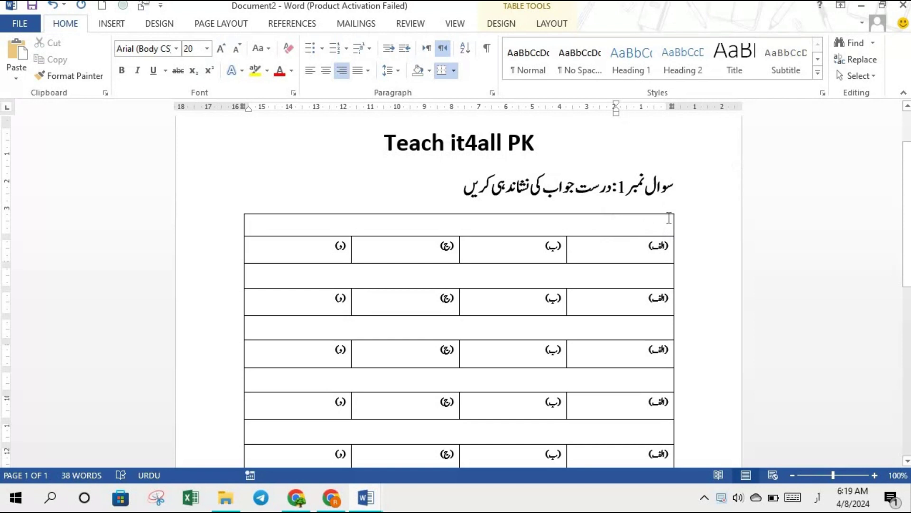
right_click(669, 219)
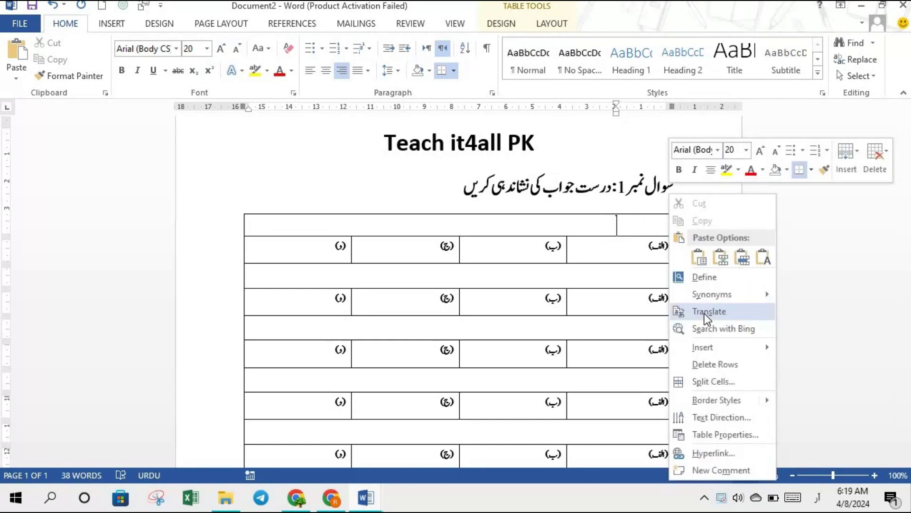
left_click(715, 381)
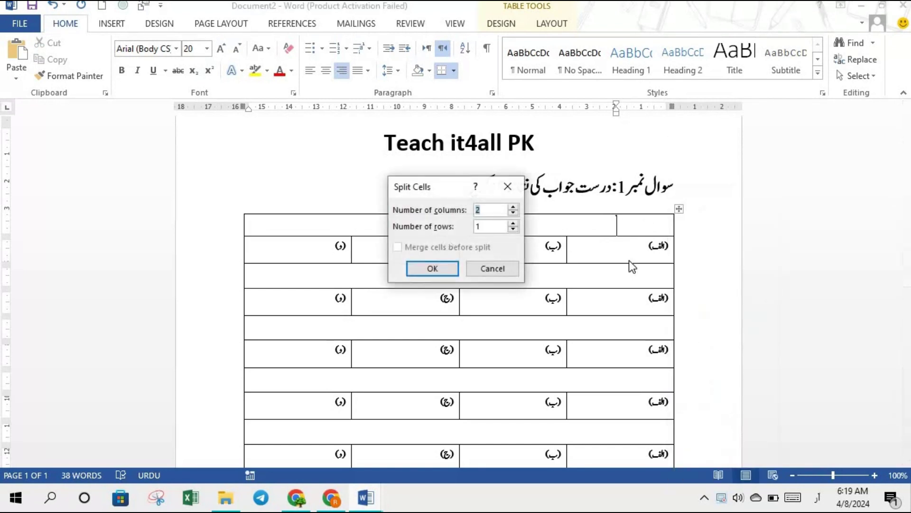
left_click(507, 186)
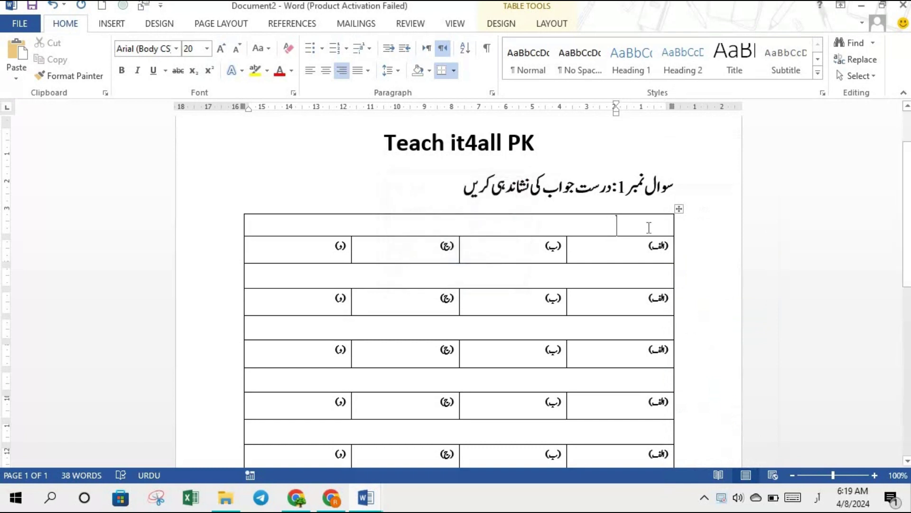
double_click(648, 227)
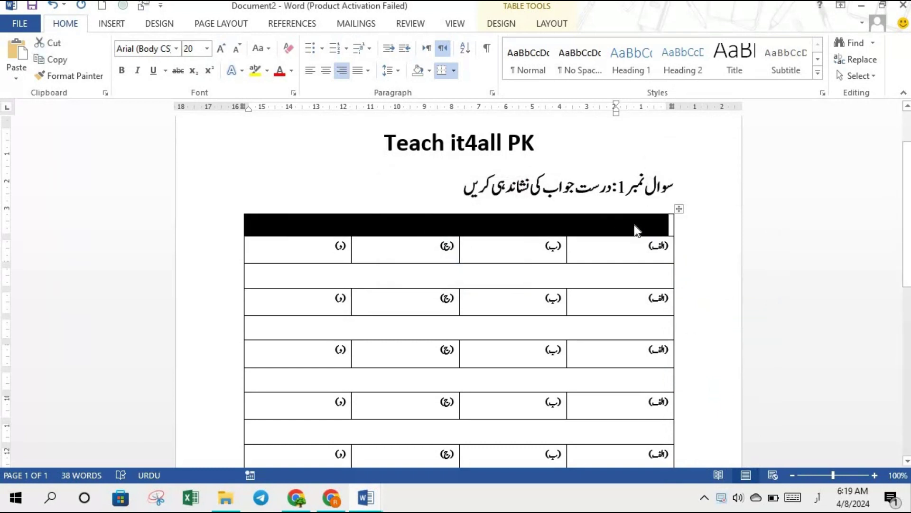
Step: Paste the prepared Urdu questions with their four answer options into the table rows
key("ctrl")
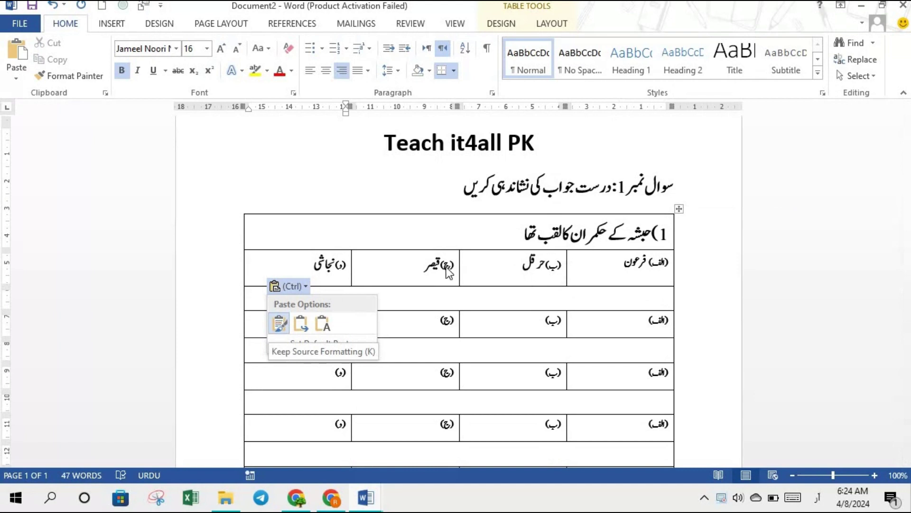
key("Escape")
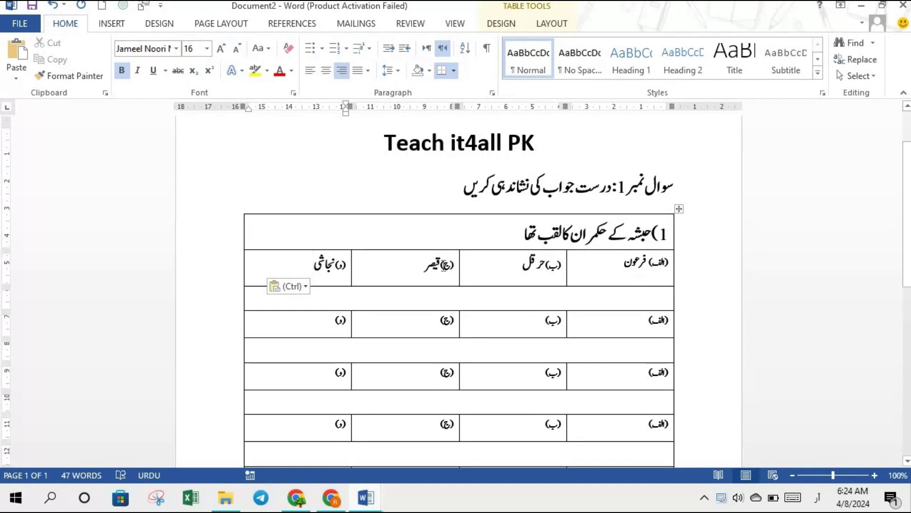
left_click(636, 301)
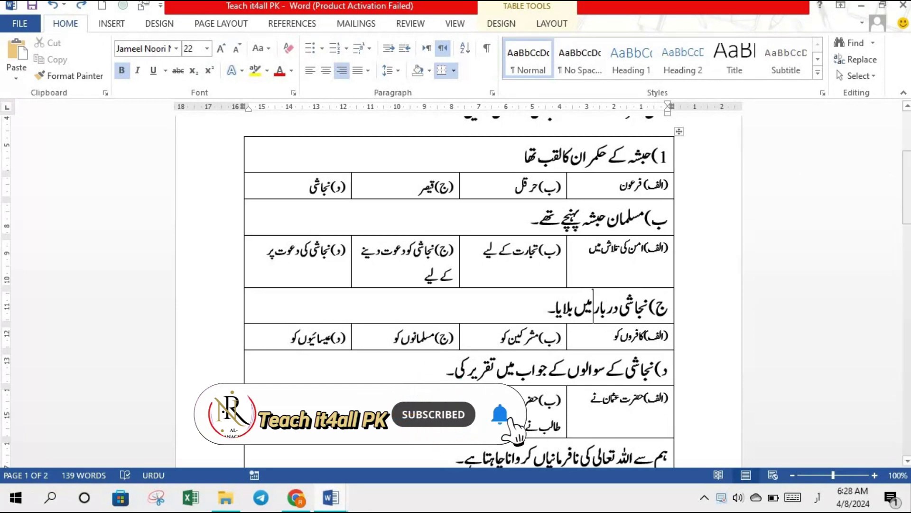
left_click(909, 142)
left_click_drag(909, 142, 910, 187)
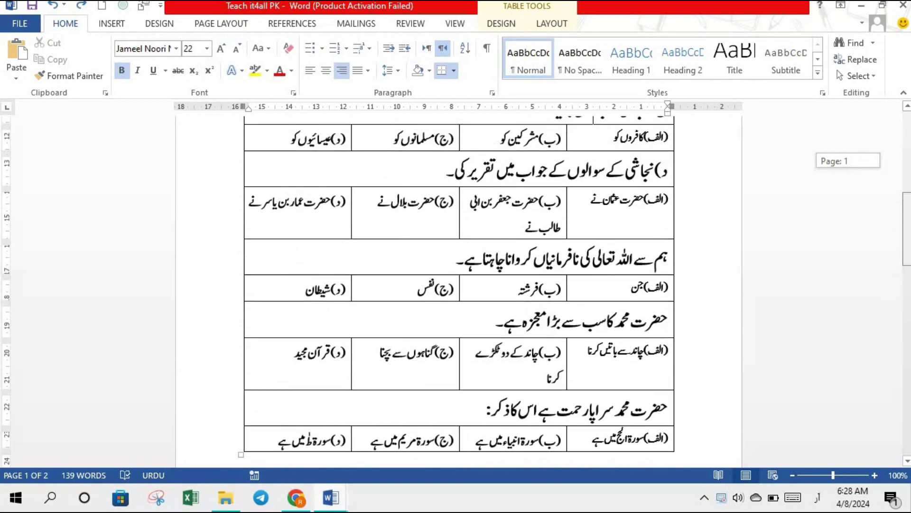
left_click_drag(907, 233, 907, 166)
scroll(615, 199, "up", 1)
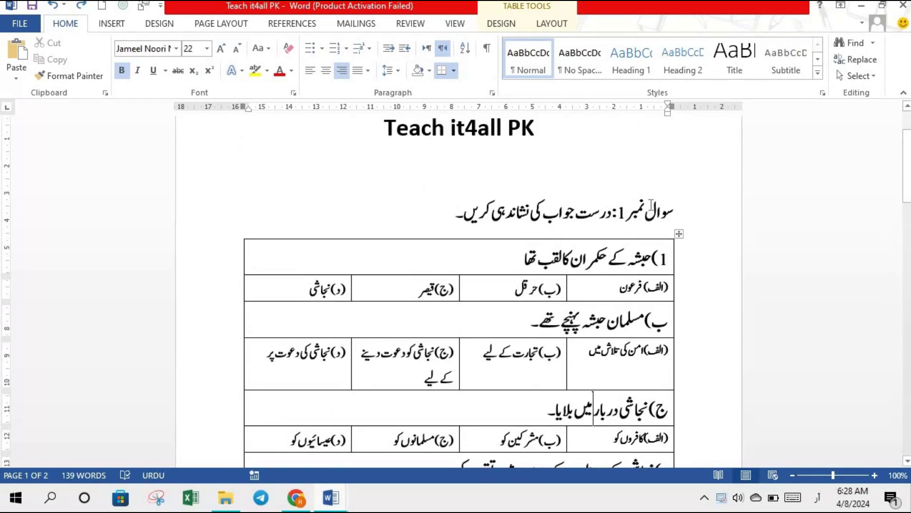